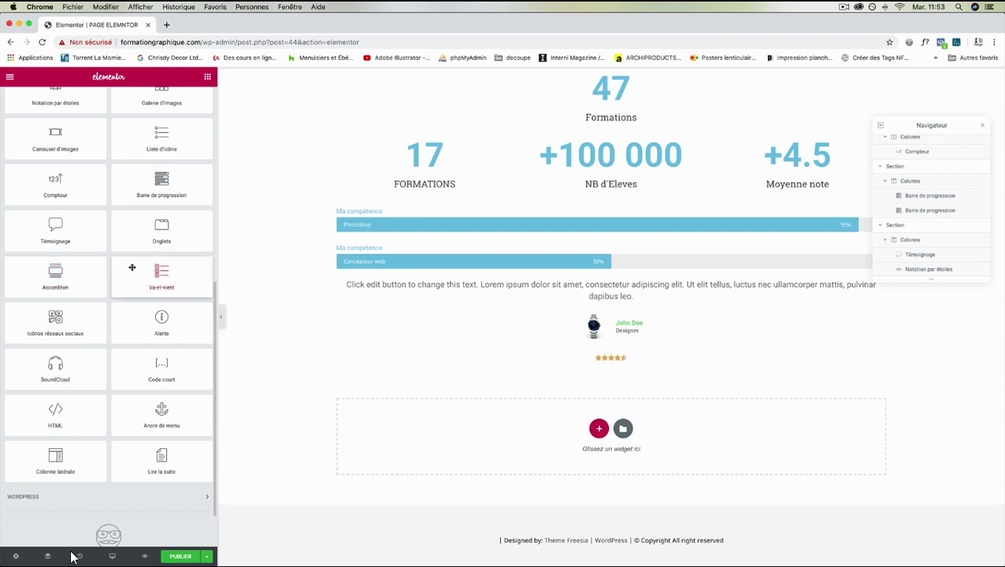
# Place an Onglets widget in the empty area below the star rating and switch between its two tabs.
pyautogui.moveTo(173, 219); pyautogui.dragTo(467, 421)
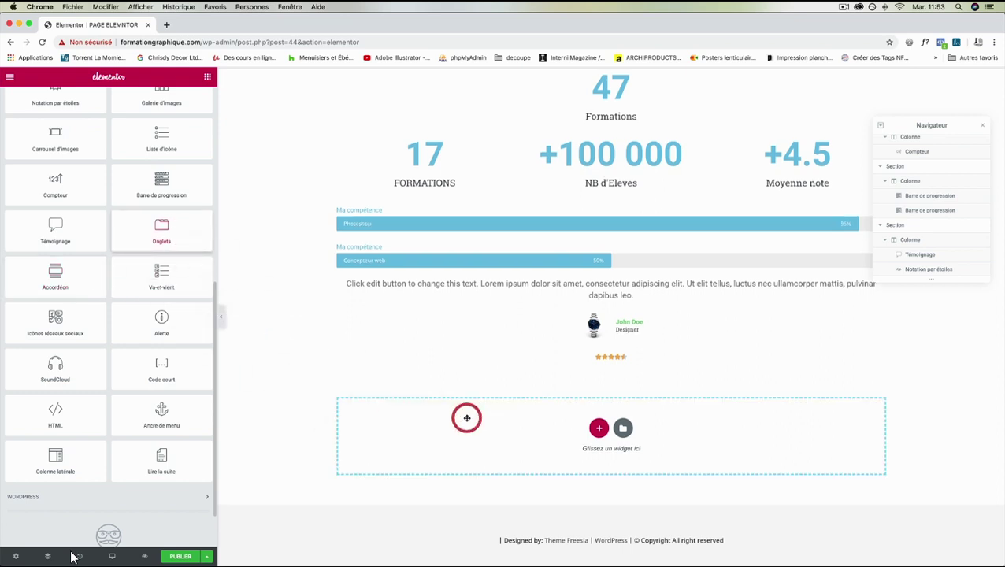
pyautogui.click(429, 335)
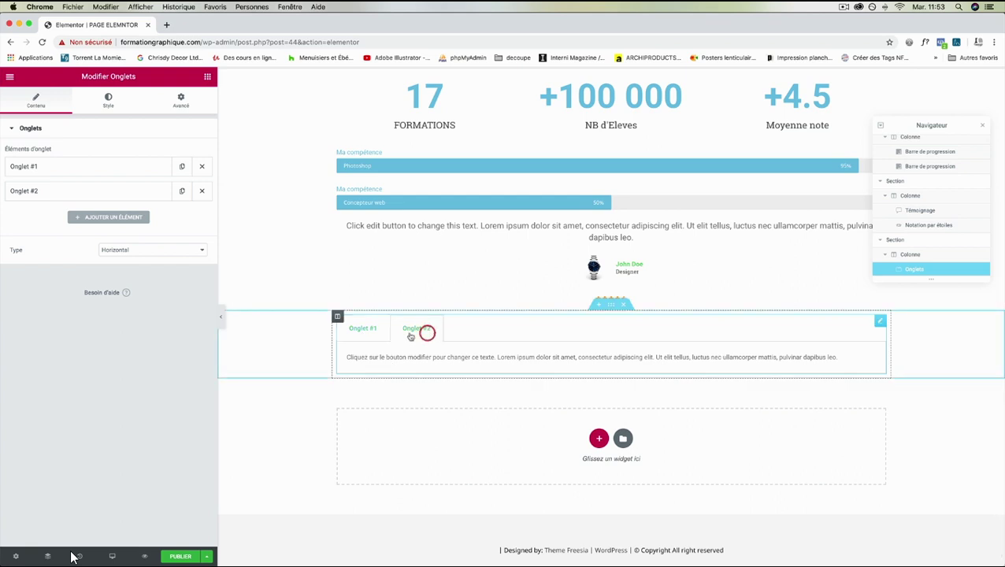
pyautogui.click(378, 329)
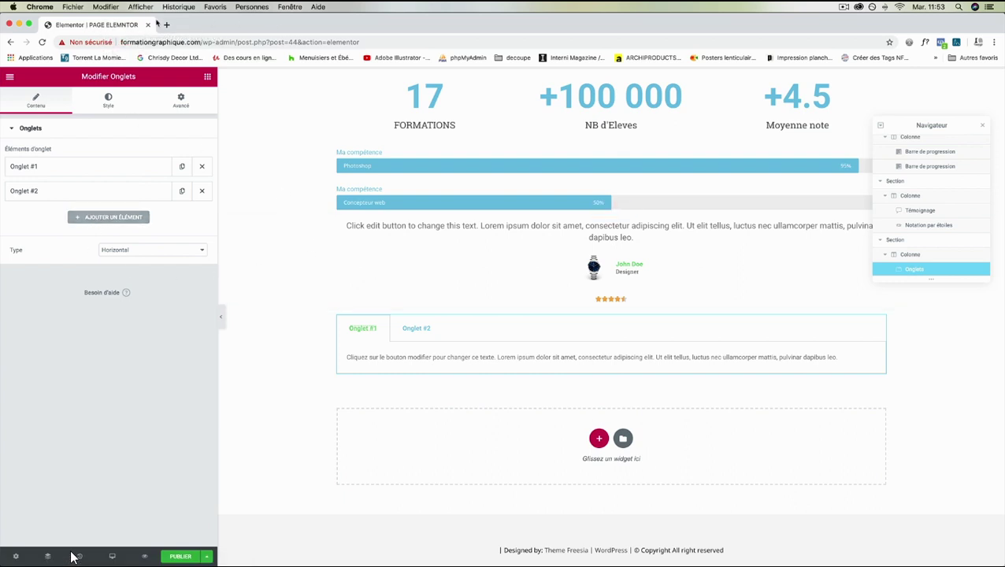
pyautogui.click(370, 329)
# Add a third tab to the Onglets widget and switch between the tabs to check their content.
pyautogui.click(126, 218)
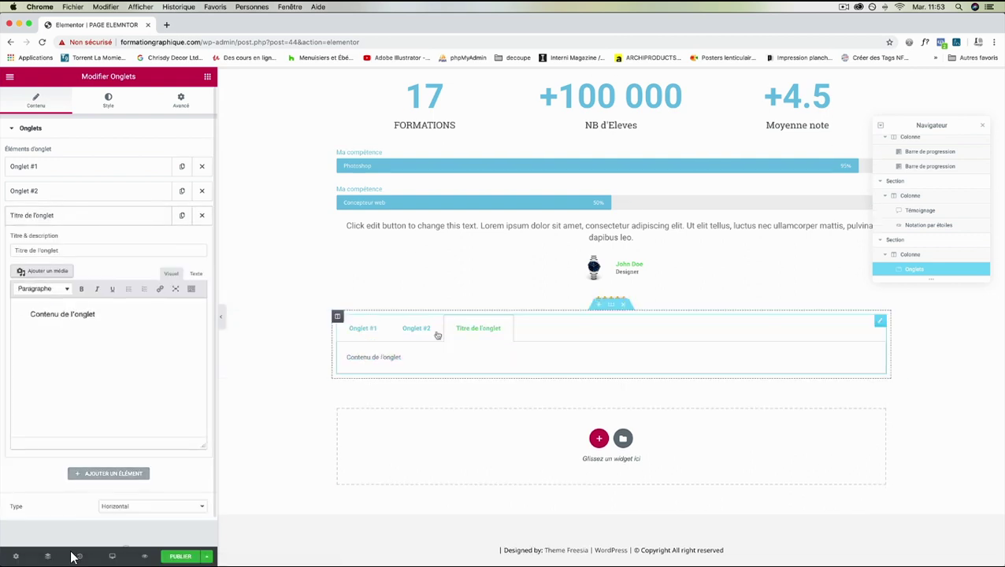
pyautogui.click(364, 329)
pyautogui.click(415, 329)
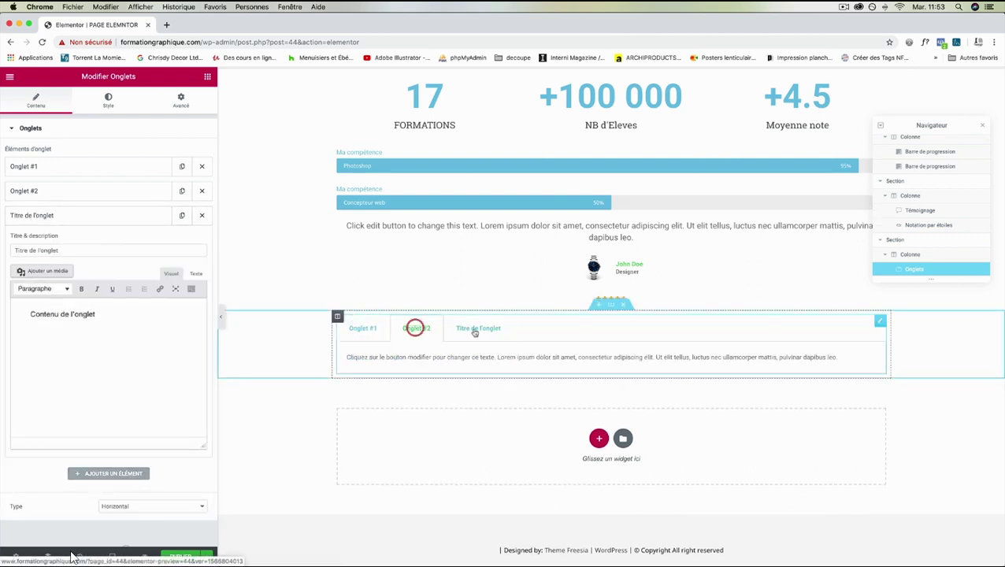
pyautogui.click(478, 328)
pyautogui.click(416, 328)
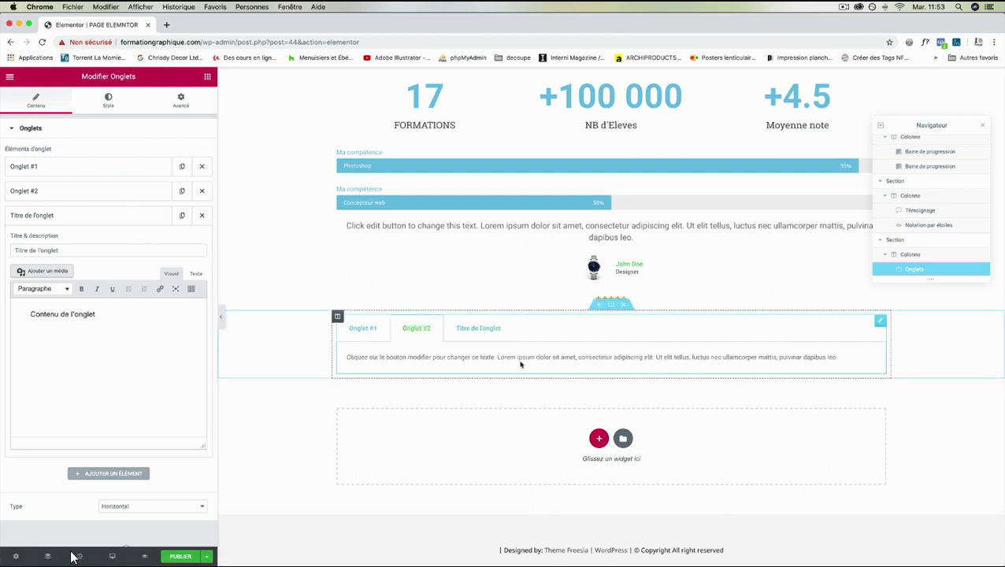
pyautogui.click(473, 329)
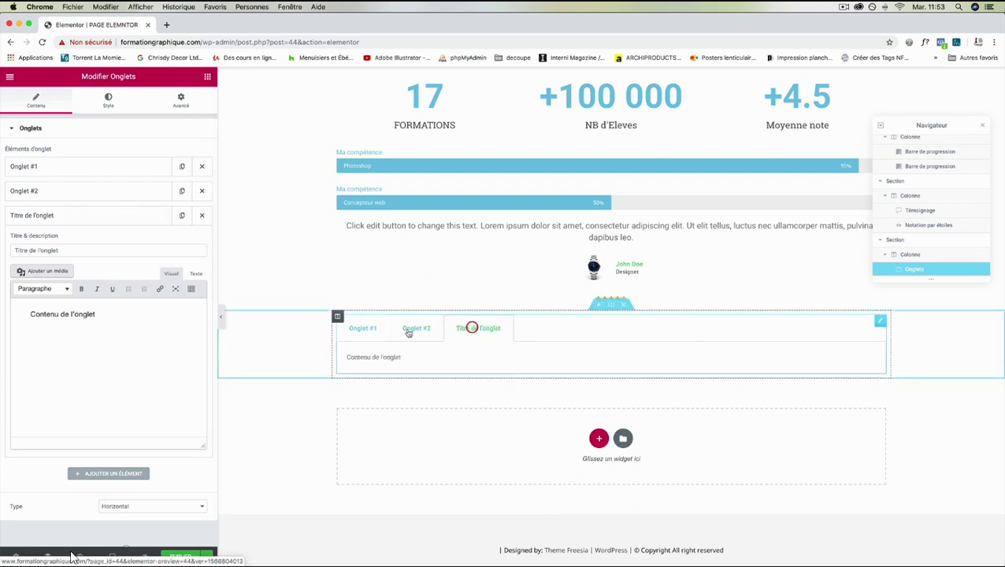
pyautogui.click(362, 329)
pyautogui.click(474, 329)
pyautogui.click(415, 329)
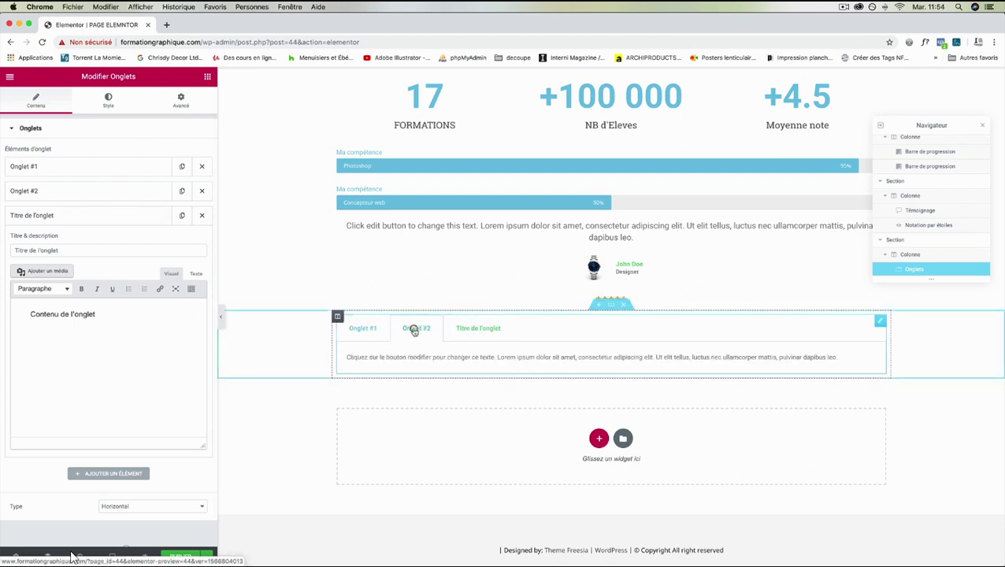
# Rename the Onglet #2 tab to "Formation PSD".
pyautogui.click(54, 196)
pyautogui.moveTo(62, 227); pyautogui.dragTo(2, 217)
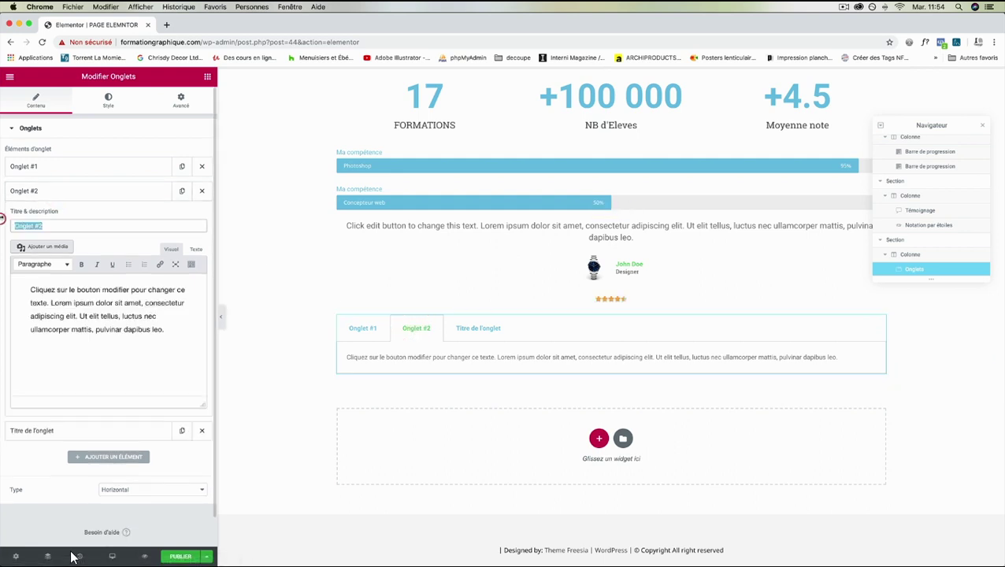
pyautogui.write('Formation PSD')
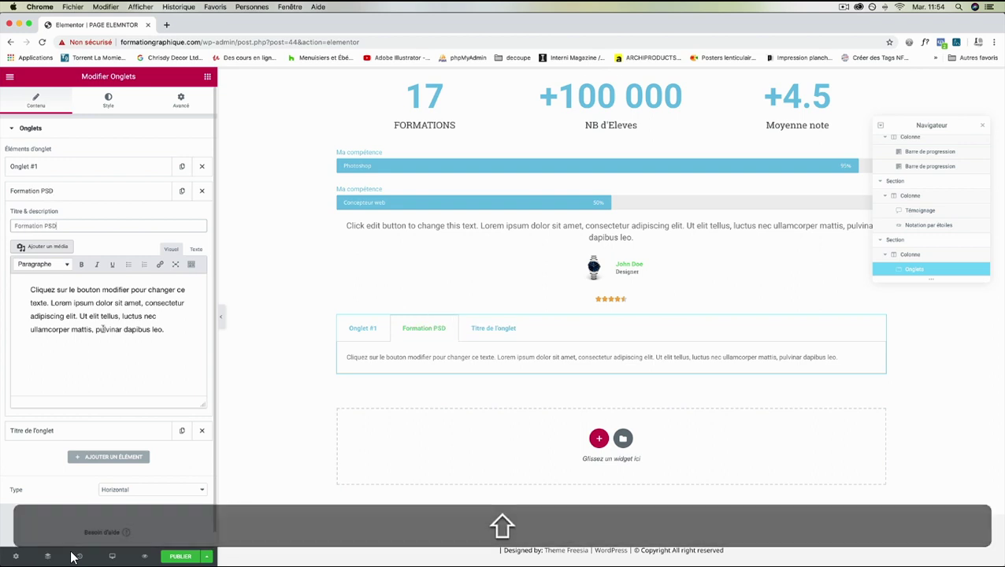
# Replace the Formation PSD tab's description with "Ma formation Photoshop" and make the word Photoshop bold.
pyautogui.moveTo(167, 329); pyautogui.dragTo(11, 289)
pyautogui.write('M')
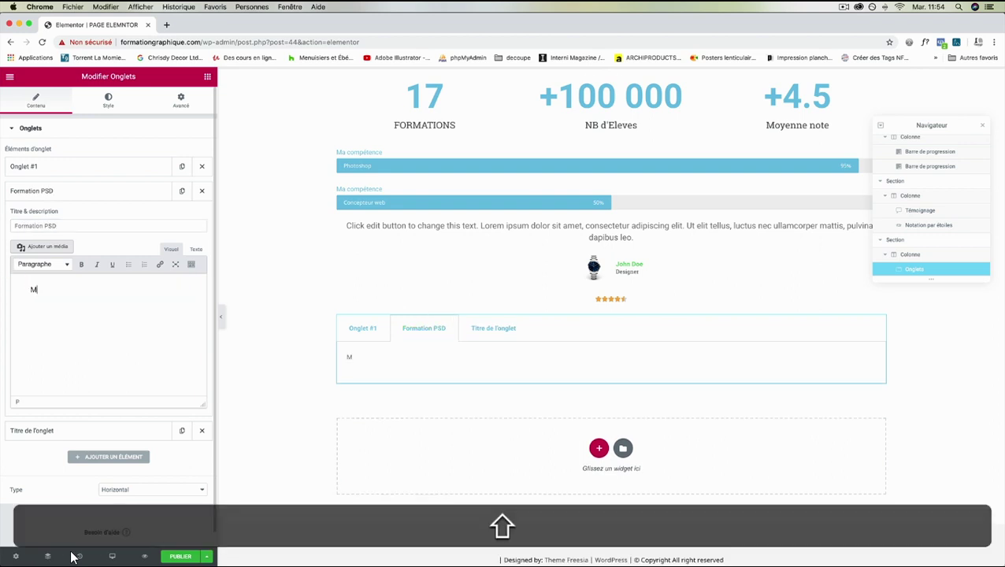
pyautogui.write('a formation Photoshop')
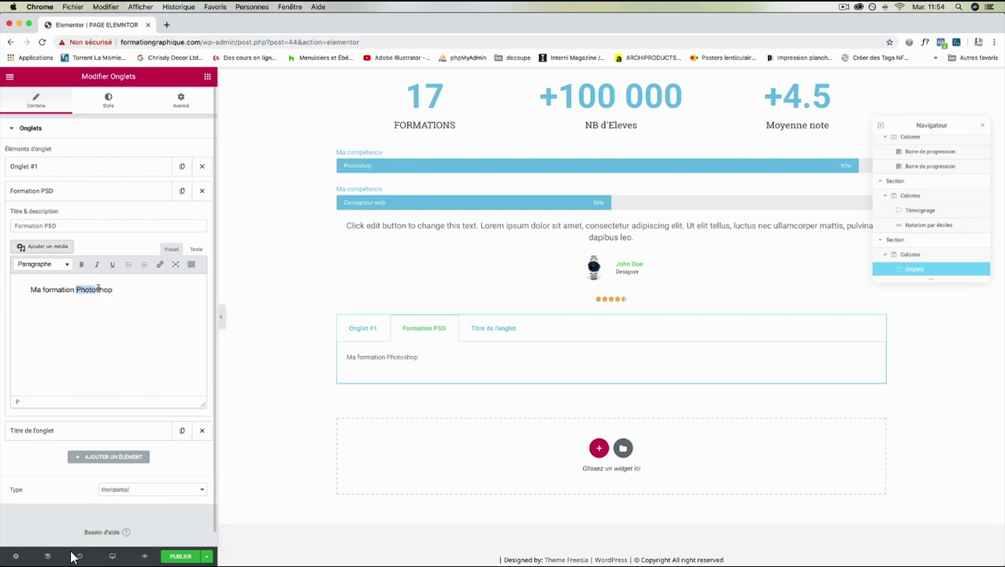
pyautogui.click(81, 264)
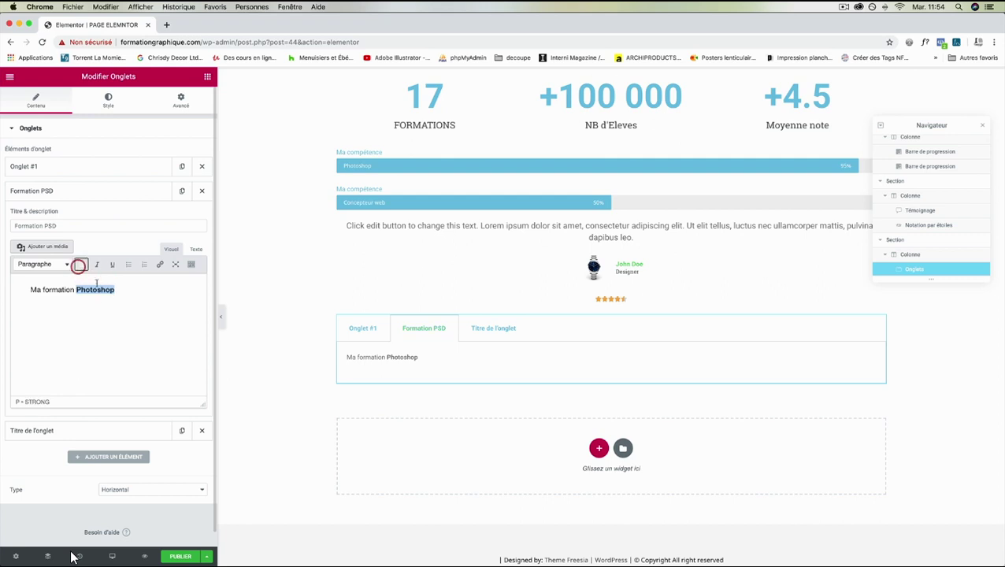
pyautogui.click(125, 326)
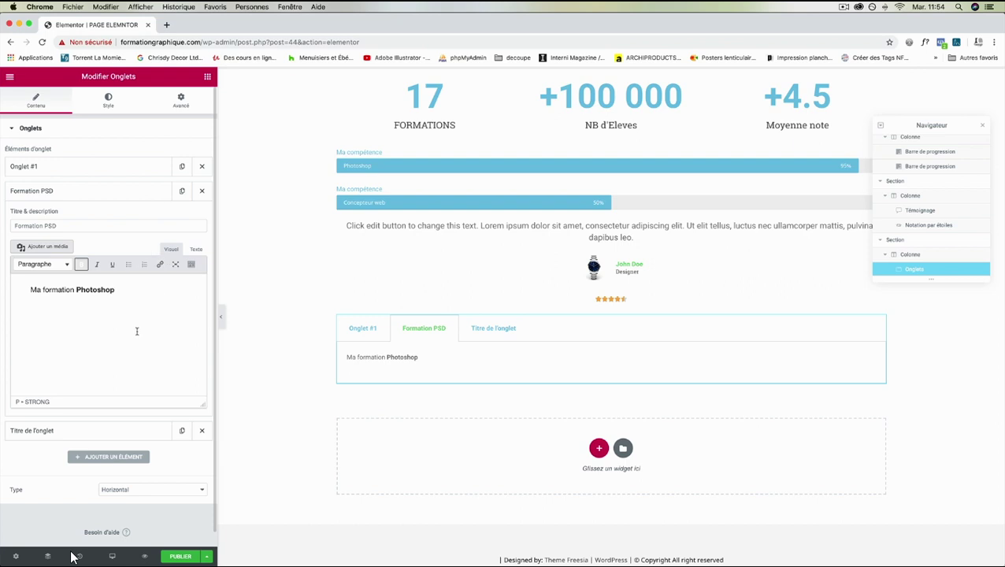
# Examine the title and content fields of the third tab, "Titre de l'onglet".
pyautogui.click(141, 434)
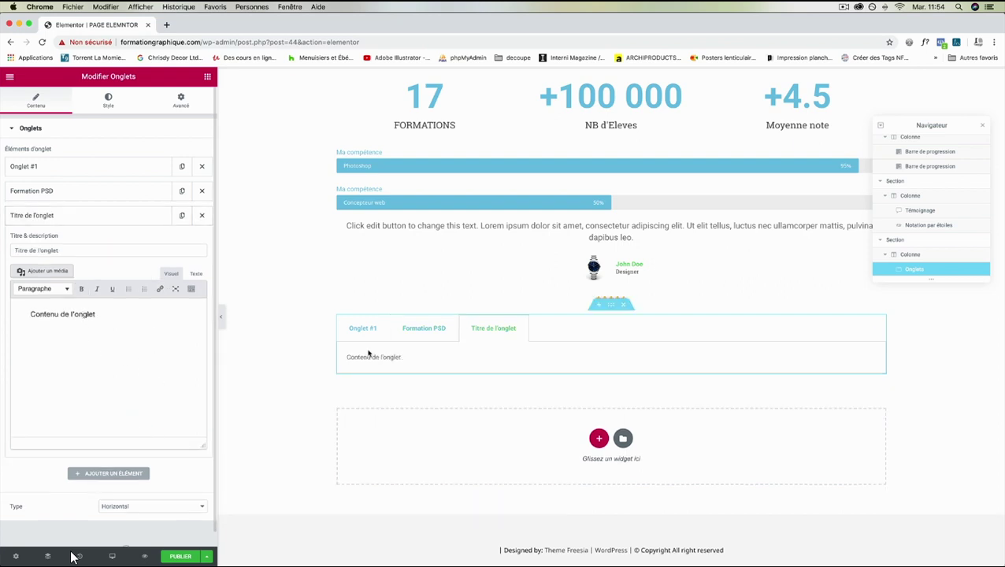
pyautogui.scroll(-1, 92, 298)
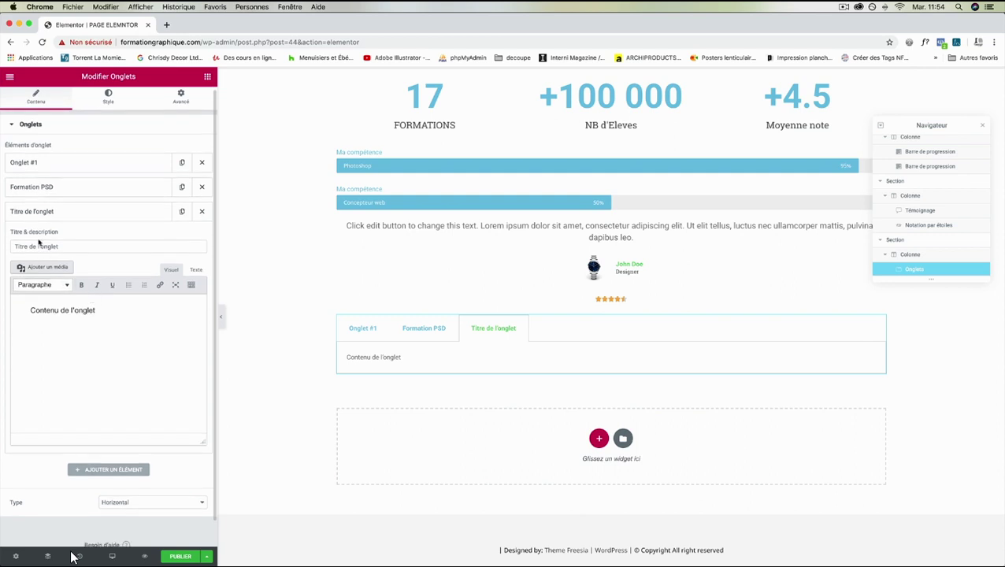
pyautogui.scroll(-1, 33, 214)
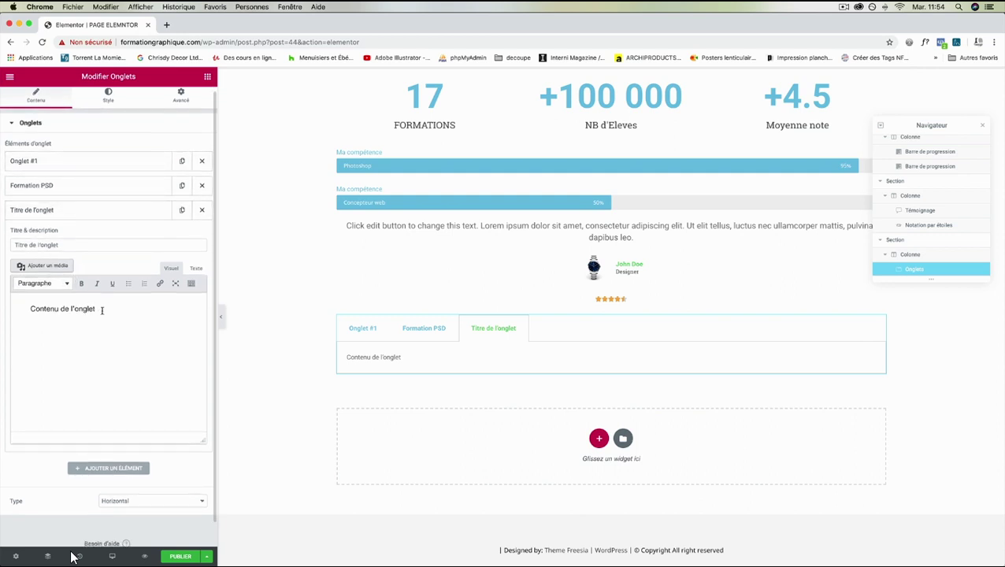
pyautogui.moveTo(102, 309); pyautogui.dragTo(29, 308)
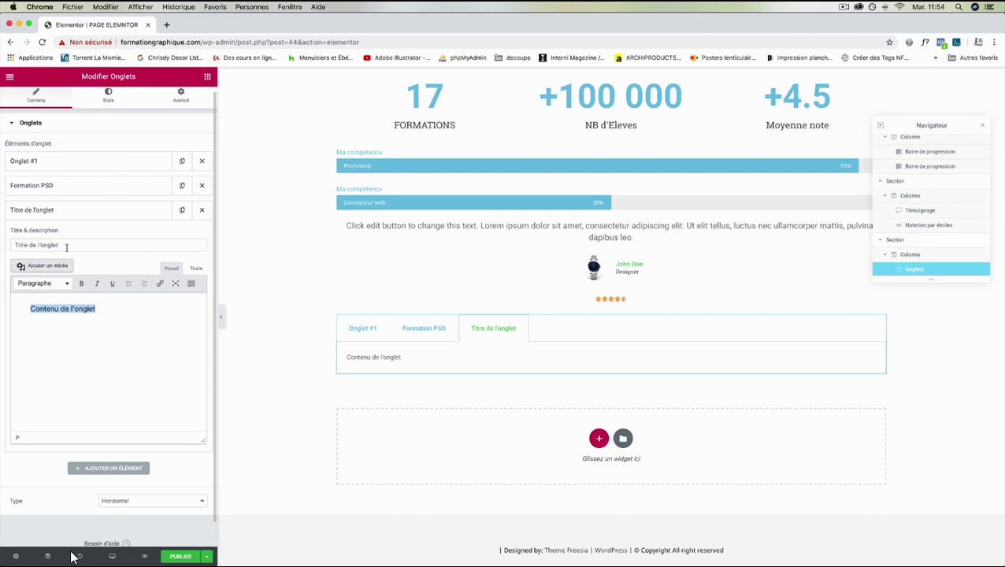
pyautogui.moveTo(66, 245); pyautogui.dragTo(21, 243)
# Delete the Onglet #1 tab and switch between the two remaining tabs in the preview.
pyautogui.click(68, 187)
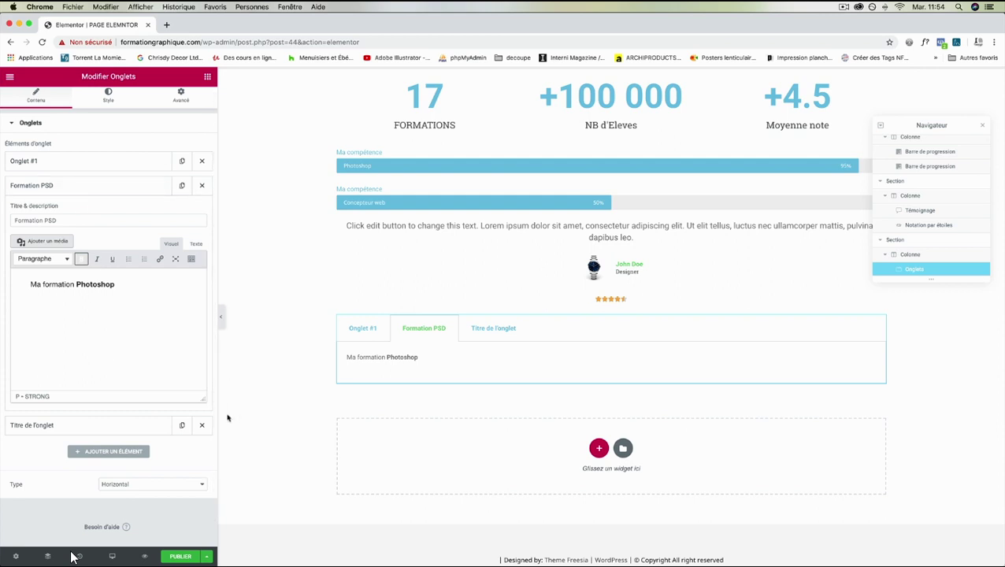
pyautogui.click(202, 161)
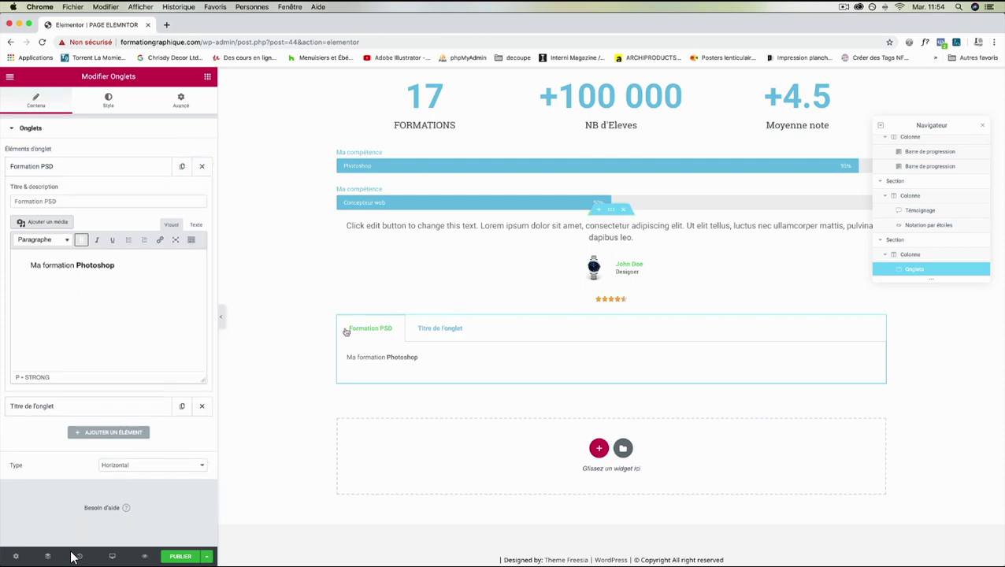
pyautogui.click(441, 329)
pyautogui.click(374, 328)
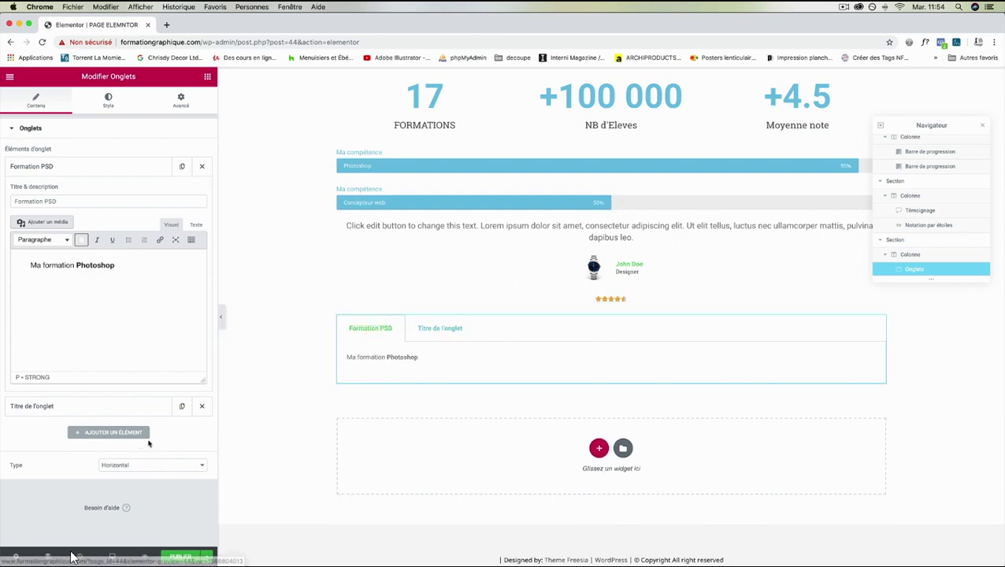
# Add two more tabs with default titles and switch between the first tabs in the preview.
pyautogui.click(111, 433)
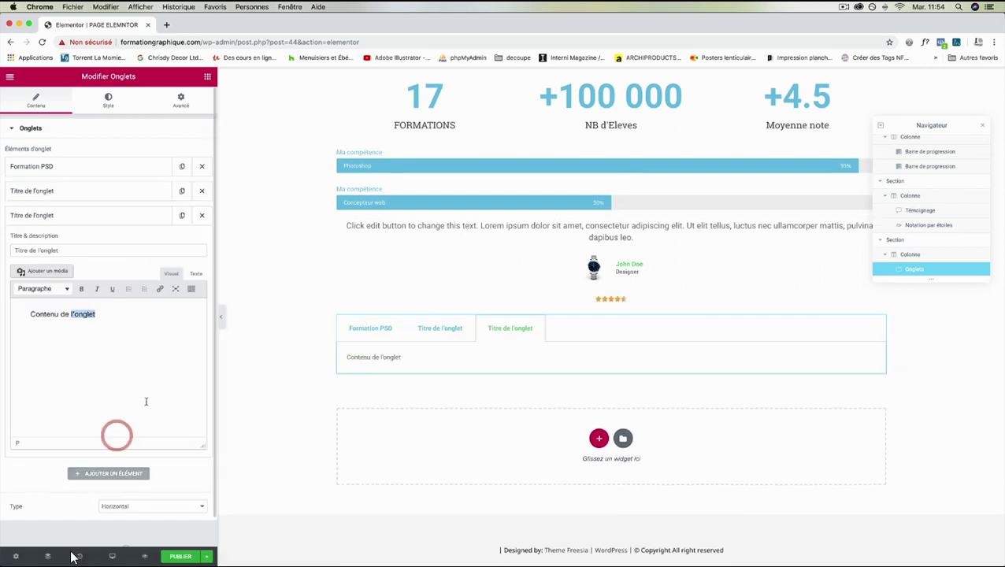
pyautogui.click(138, 473)
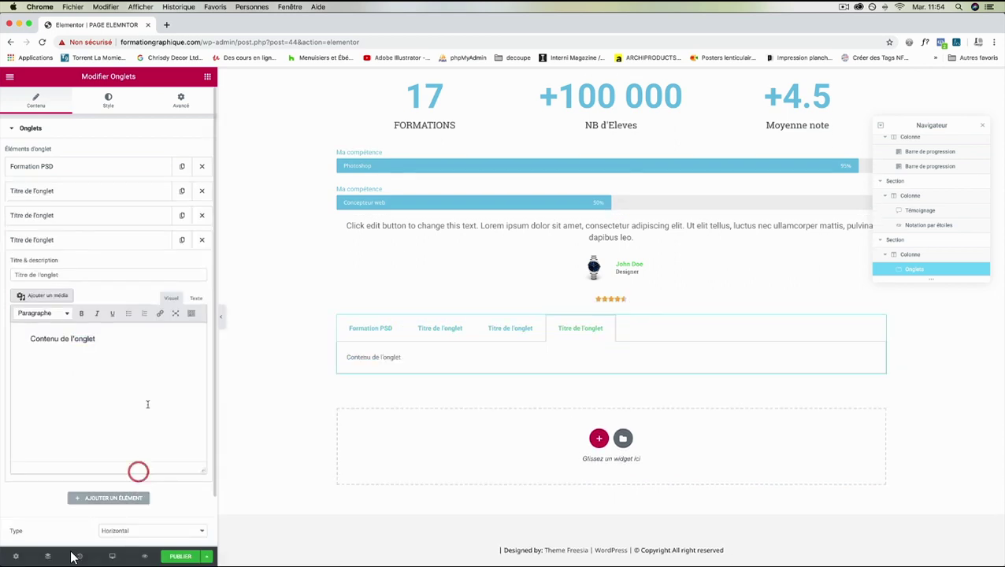
pyautogui.click(145, 523)
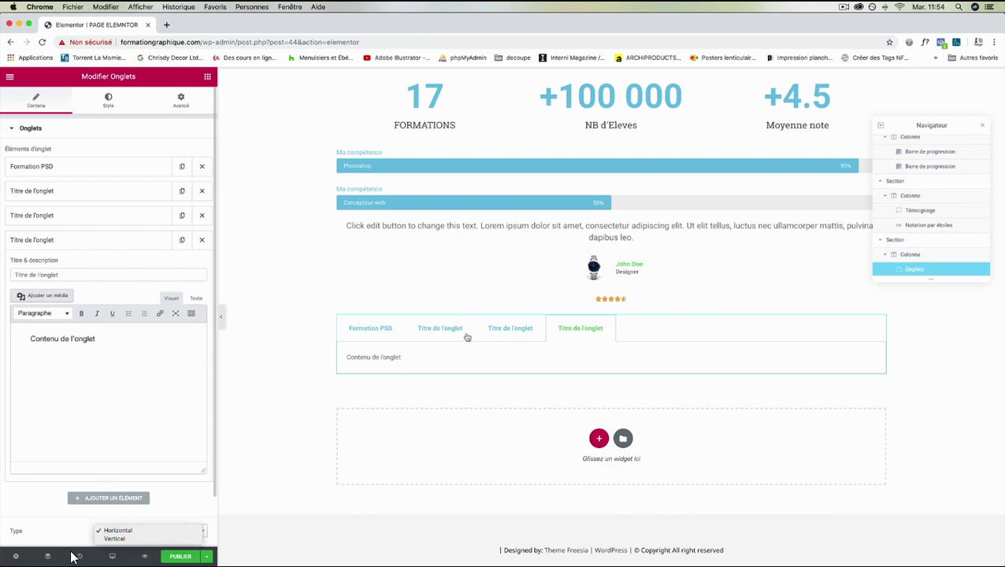
pyautogui.click(428, 328)
pyautogui.click(380, 328)
pyautogui.click(437, 328)
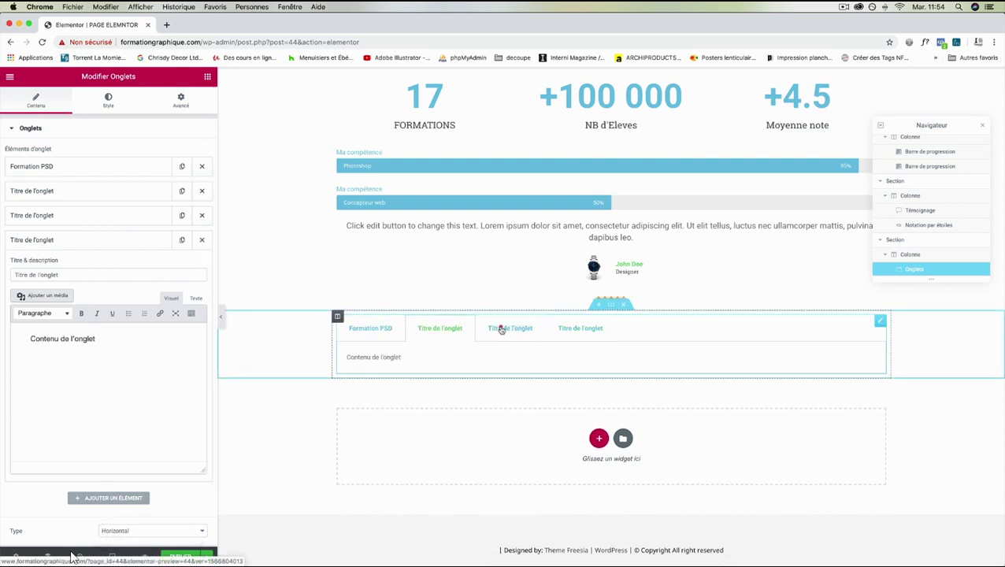
# Set the Onglets widget's type to Vertical and view several of its tabs, ending on Formation PSD.
pyautogui.click(144, 531)
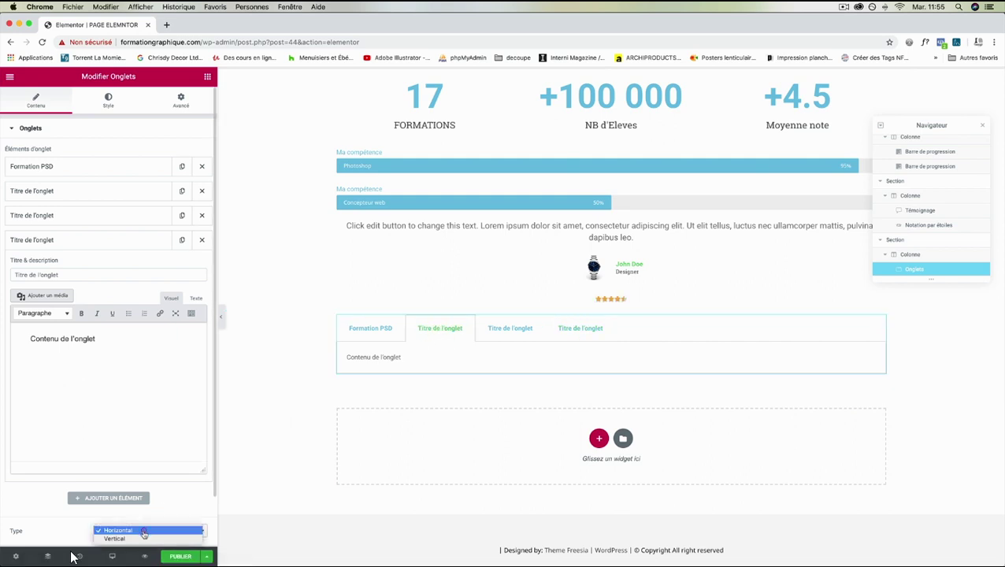
pyautogui.click(142, 538)
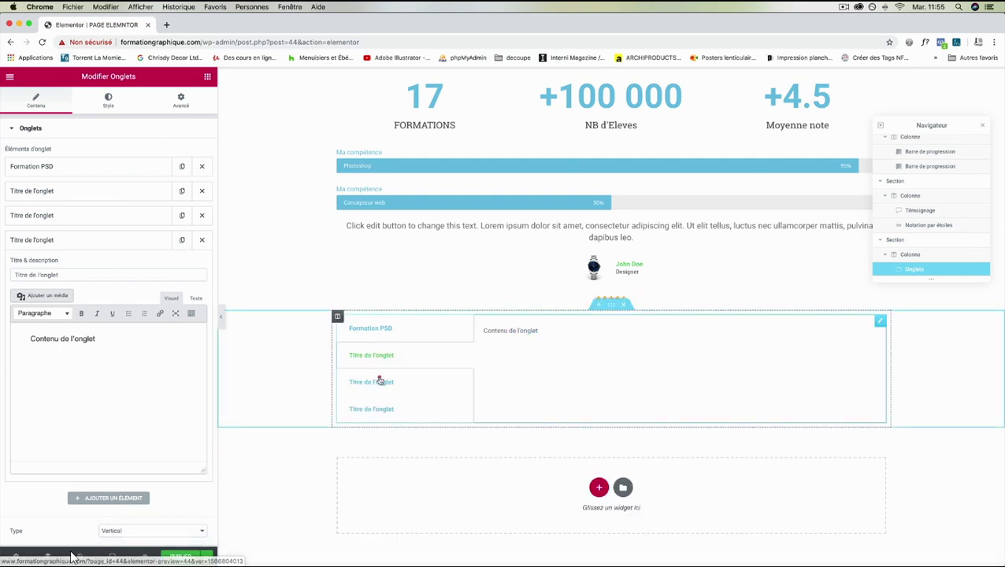
pyautogui.click(380, 381)
pyautogui.click(379, 406)
pyautogui.click(397, 326)
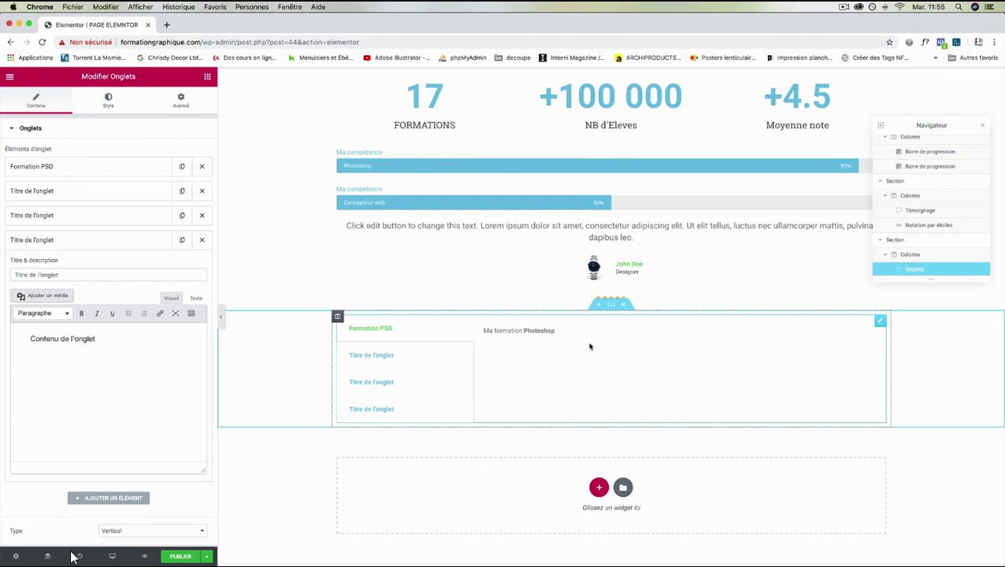
# Delete the Onglets widget and place an Accordéon widget in the section it leaves empty.
pyautogui.rightClick(618, 340)
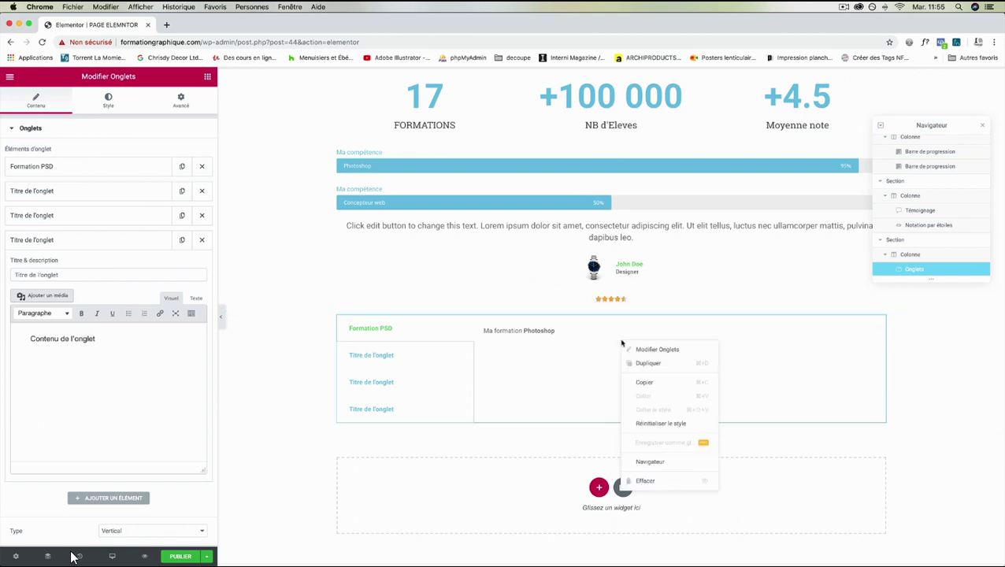
pyautogui.click(640, 480)
pyautogui.scroll(-6, 86, 315)
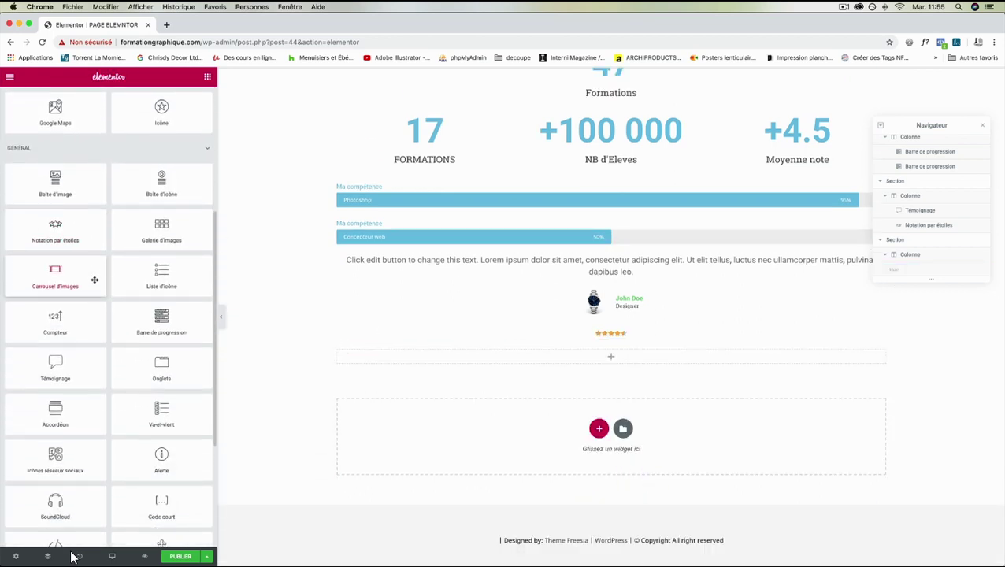
pyautogui.scroll(-1, 79, 342)
pyautogui.moveTo(50, 383); pyautogui.dragTo(424, 356)
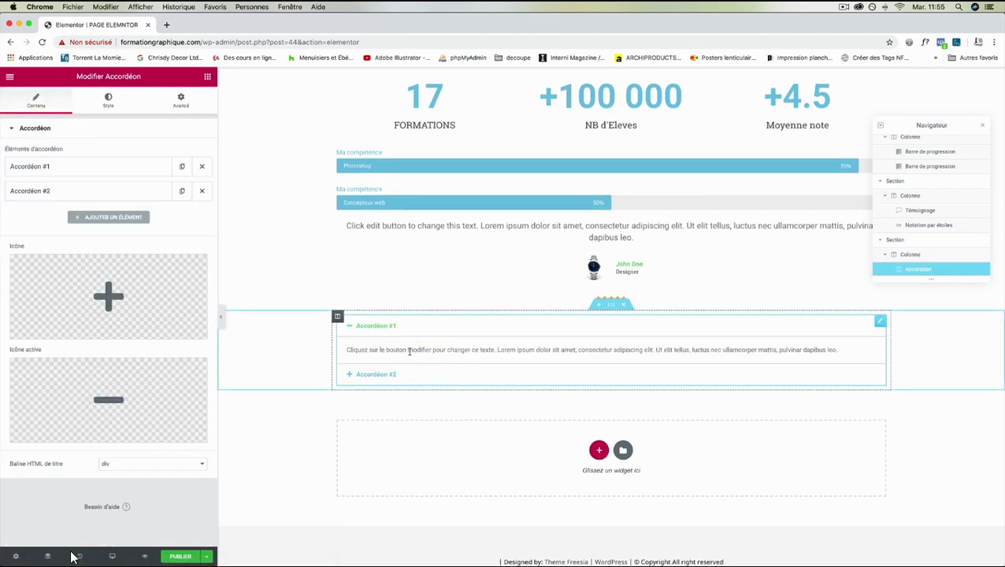
# Expand and collapse Accordéon #1 and Accordéon #2 to check how the items open.
pyautogui.click(350, 327)
pyautogui.click(348, 325)
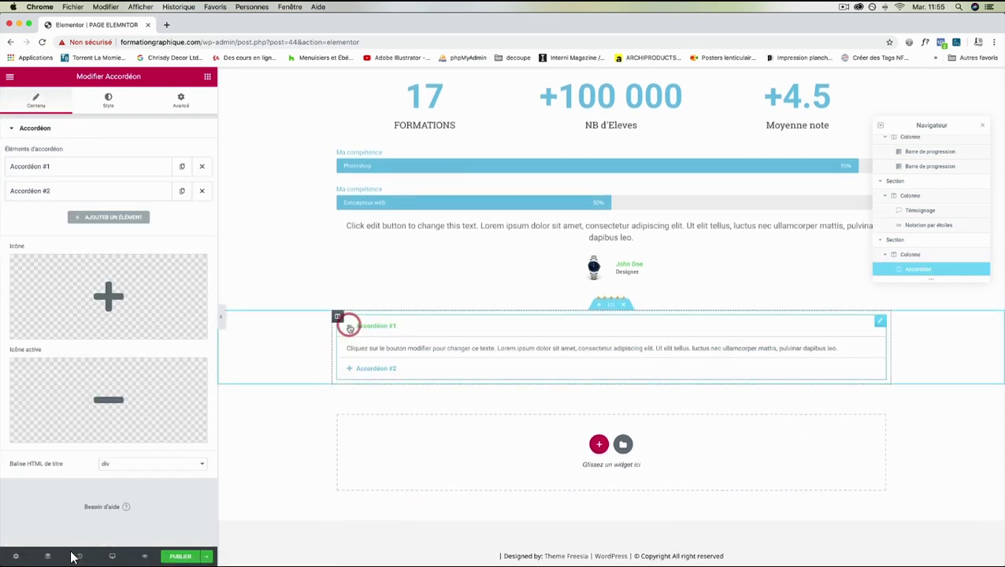
pyautogui.click(351, 375)
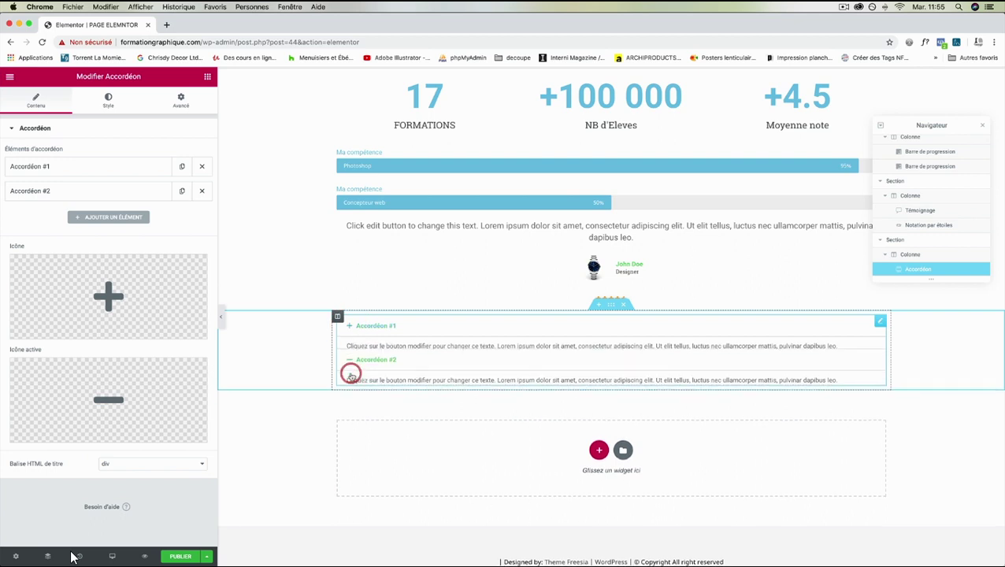
pyautogui.click(350, 327)
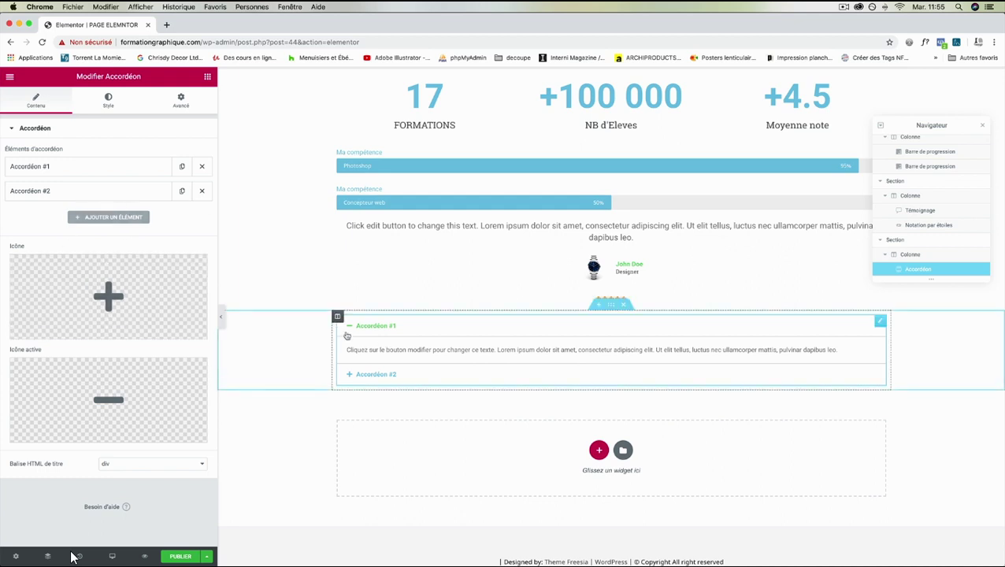
pyautogui.click(347, 379)
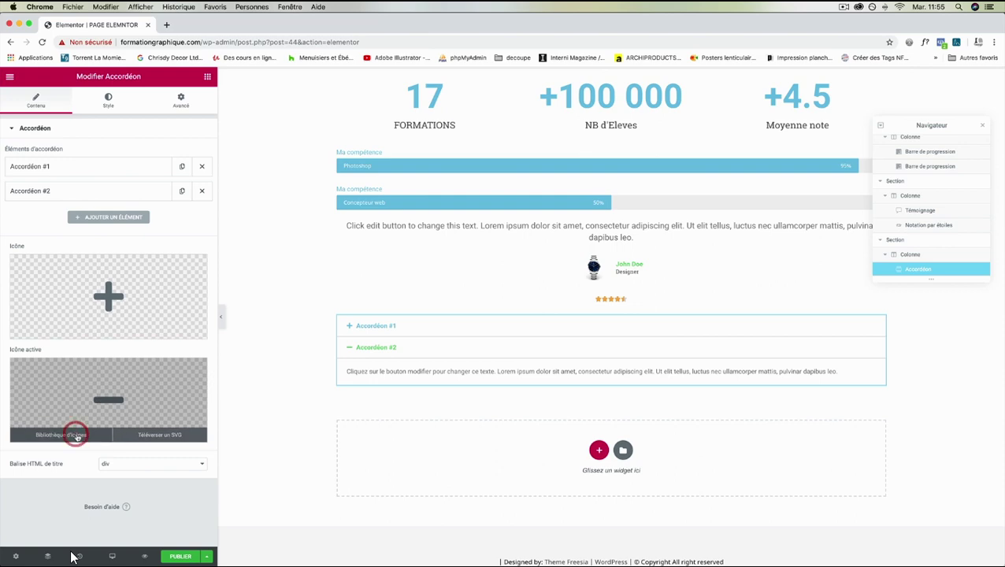
# Set the accordion's active icon to the magic wand and toggle Accordéon #1 to check it.
pyautogui.click(75, 435)
pyautogui.click(469, 250)
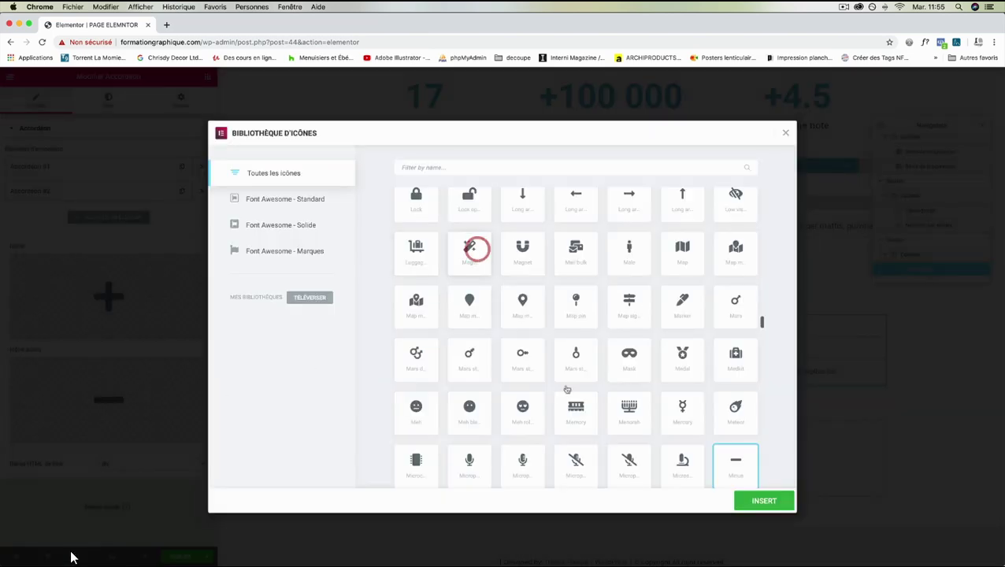
pyautogui.click(762, 501)
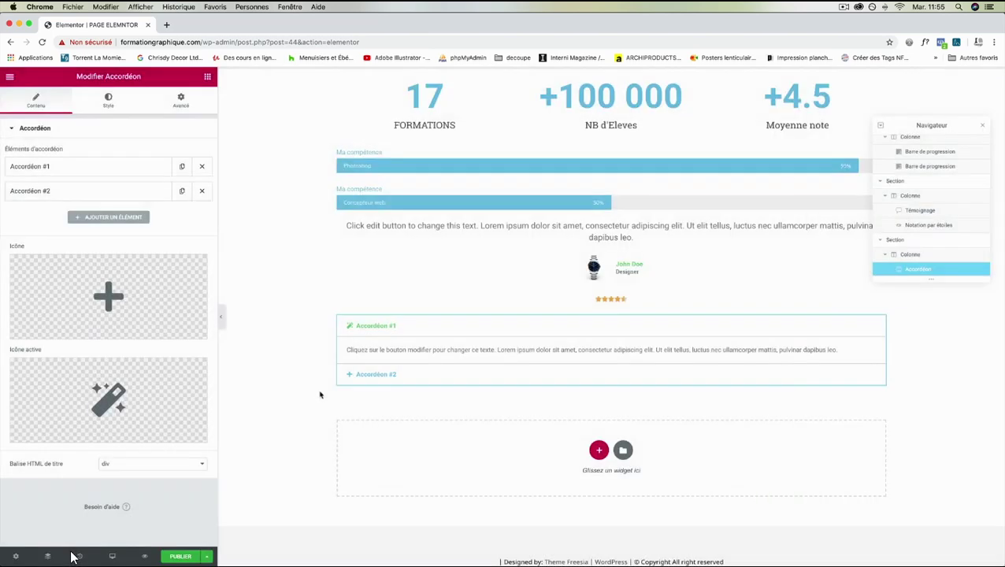
pyautogui.click(350, 331)
pyautogui.click(350, 332)
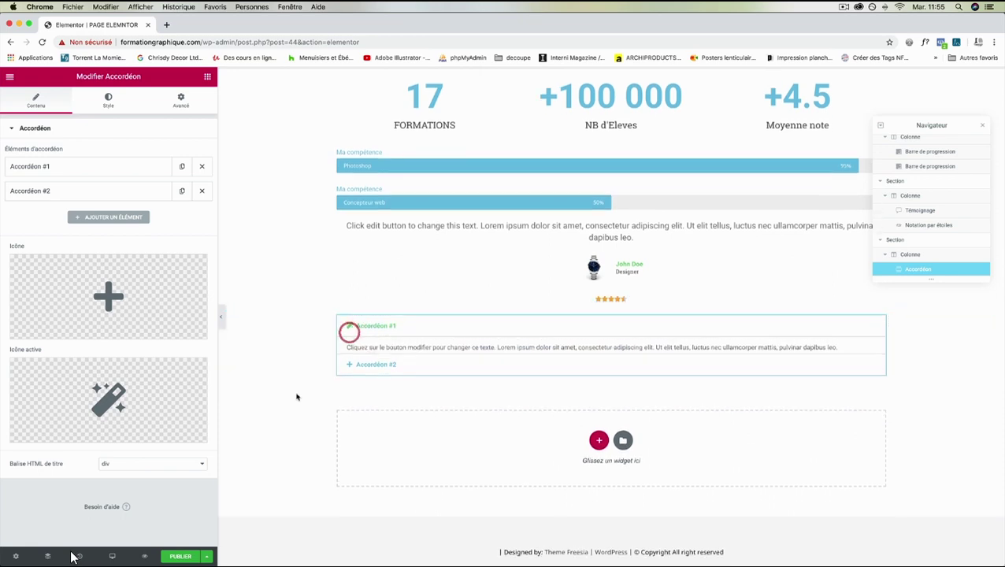
pyautogui.click(349, 330)
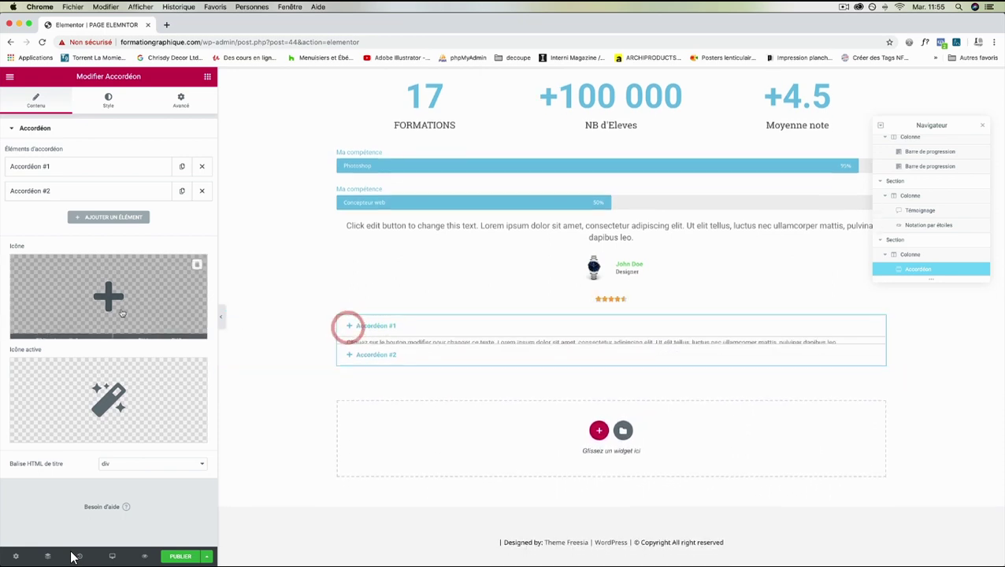
# Set the accordion's normal icon to Percent and toggle Accordéon #1 and #2 to compare both icons.
pyautogui.click(50, 332)
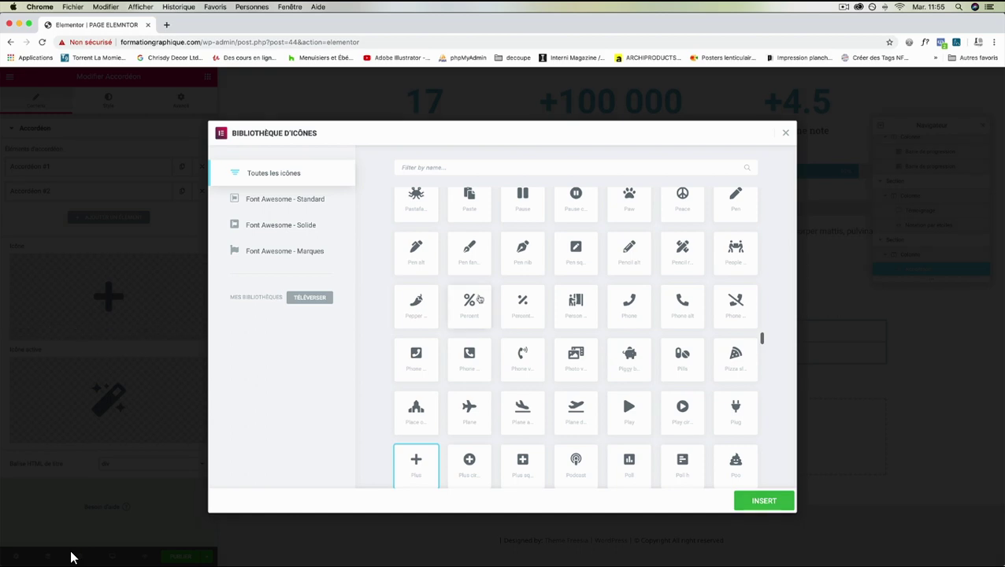
pyautogui.click(470, 300)
pyautogui.click(762, 501)
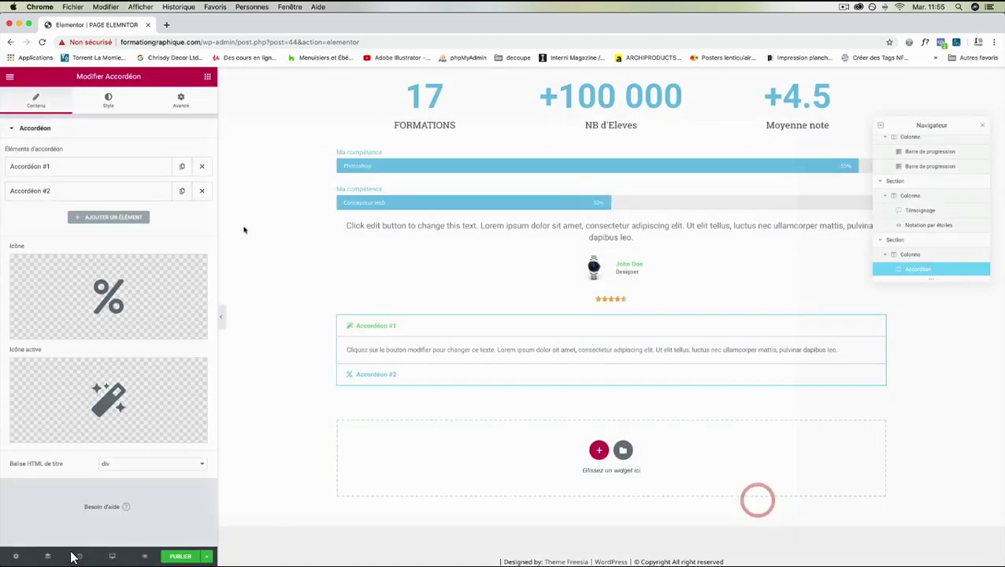
pyautogui.click(351, 334)
pyautogui.click(351, 377)
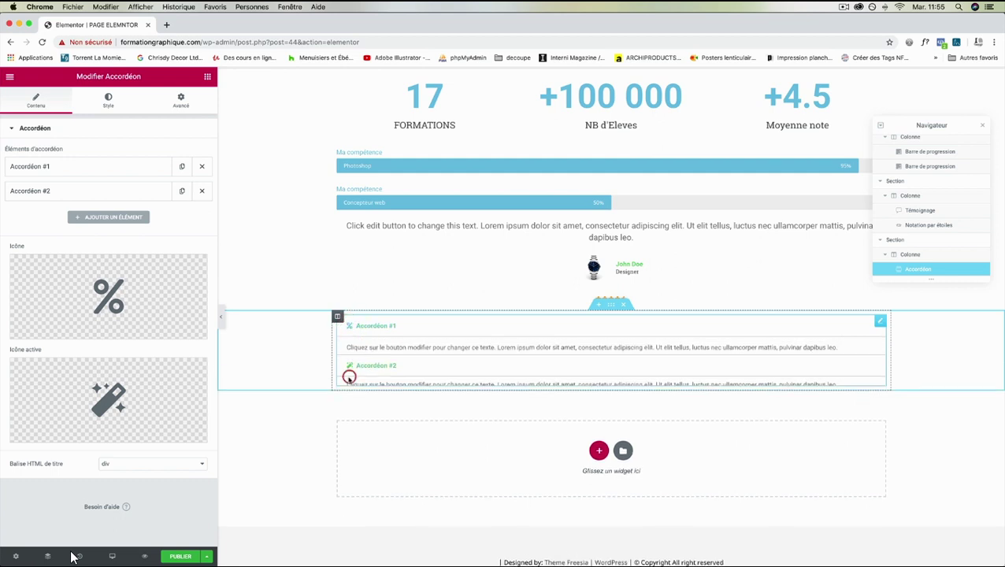
pyautogui.click(352, 330)
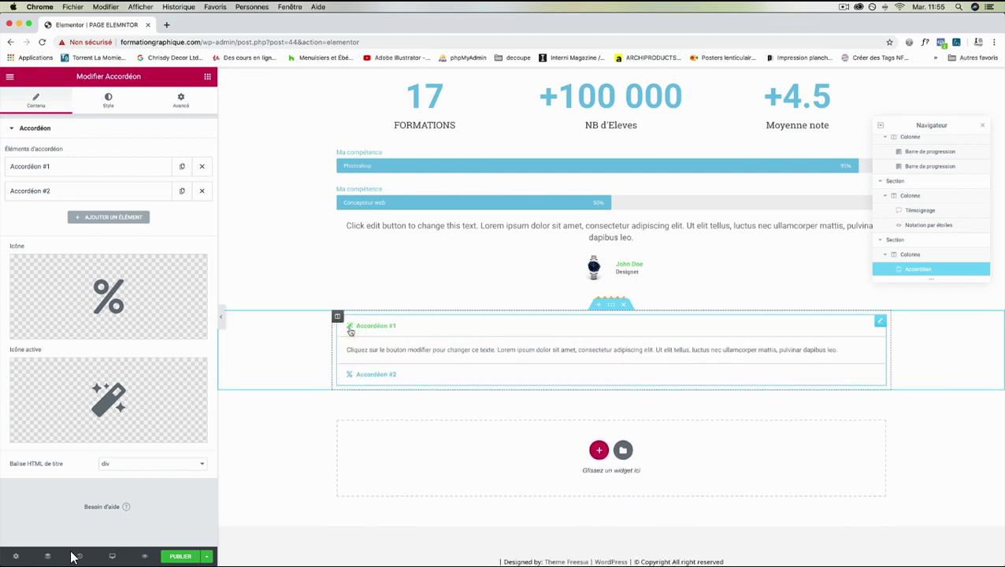
# Replace the end of Accordéon #2's description with the placeholder text "fghfgh".
pyautogui.click(371, 350)
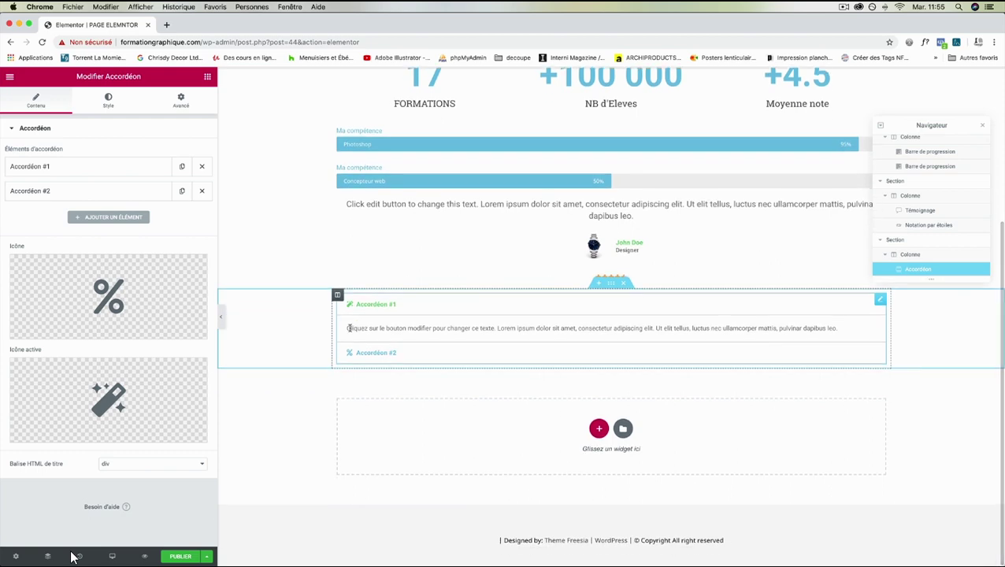
pyautogui.click(84, 192)
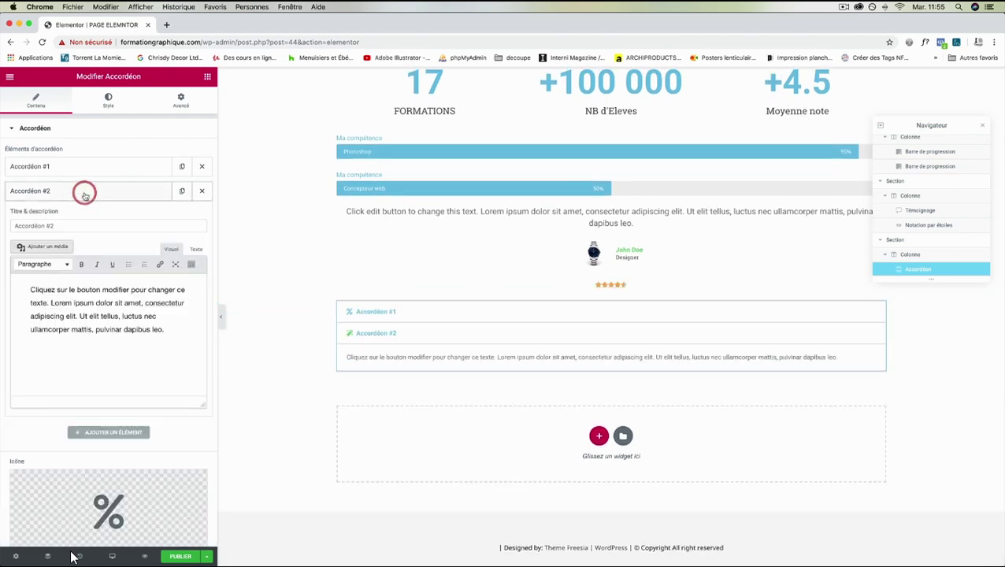
pyautogui.moveTo(160, 328); pyautogui.dragTo(57, 317)
pyautogui.write('fghfgh')
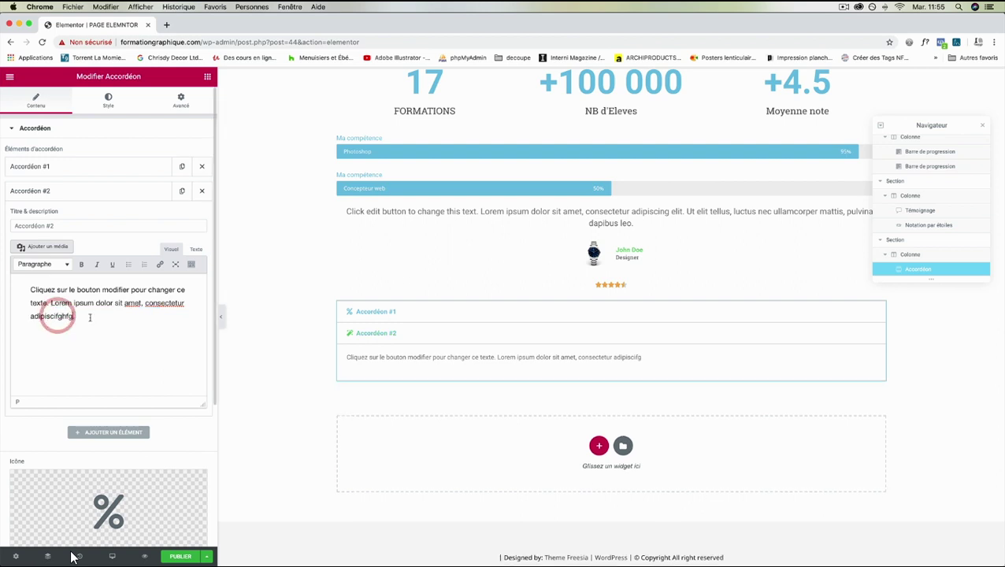
# Alternate between Accordéon #1 and Accordéon #2 in the preview to view how their contents open, ending on Accordéon #2.
pyautogui.click(409, 313)
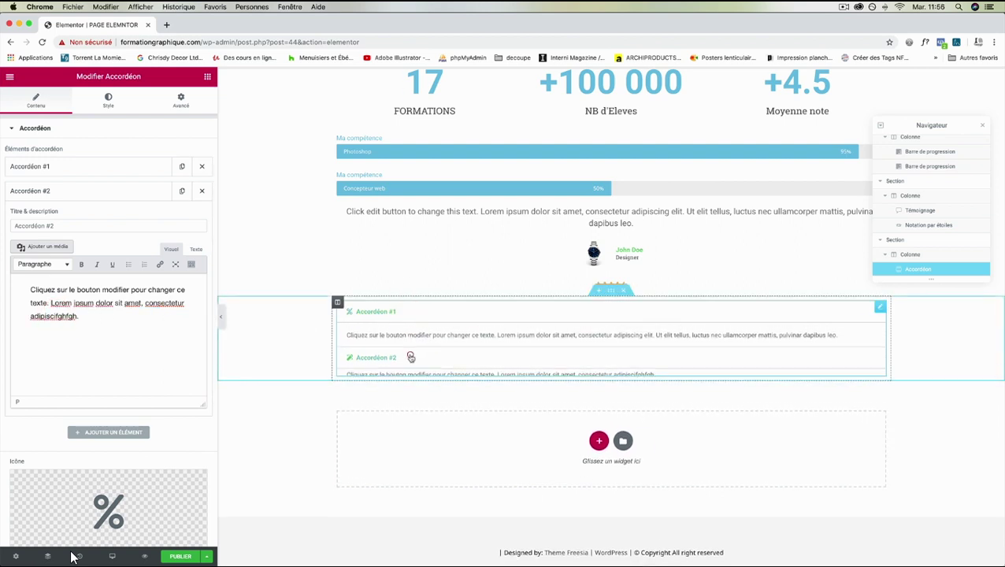
pyautogui.click(418, 333)
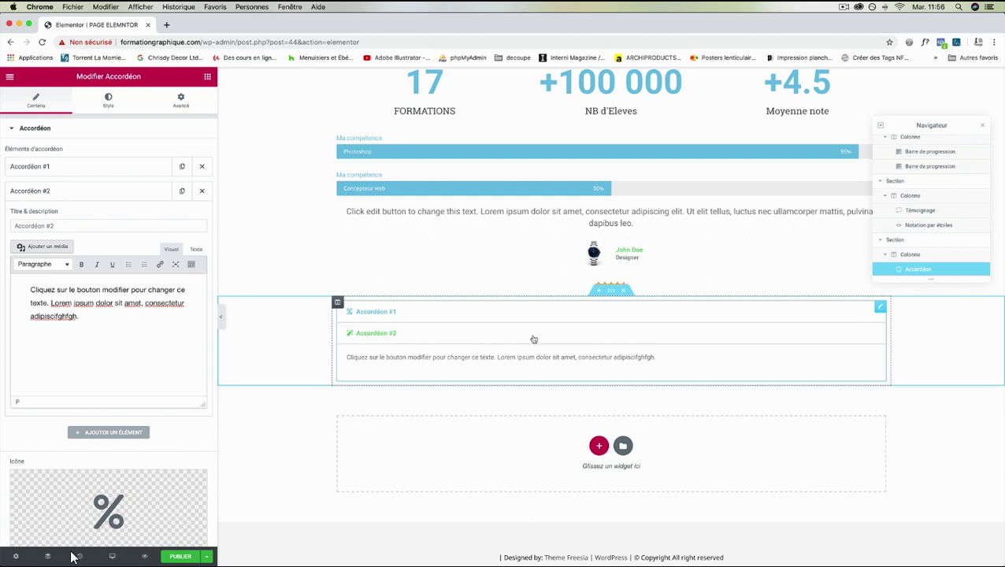
pyautogui.click(393, 313)
pyautogui.click(400, 353)
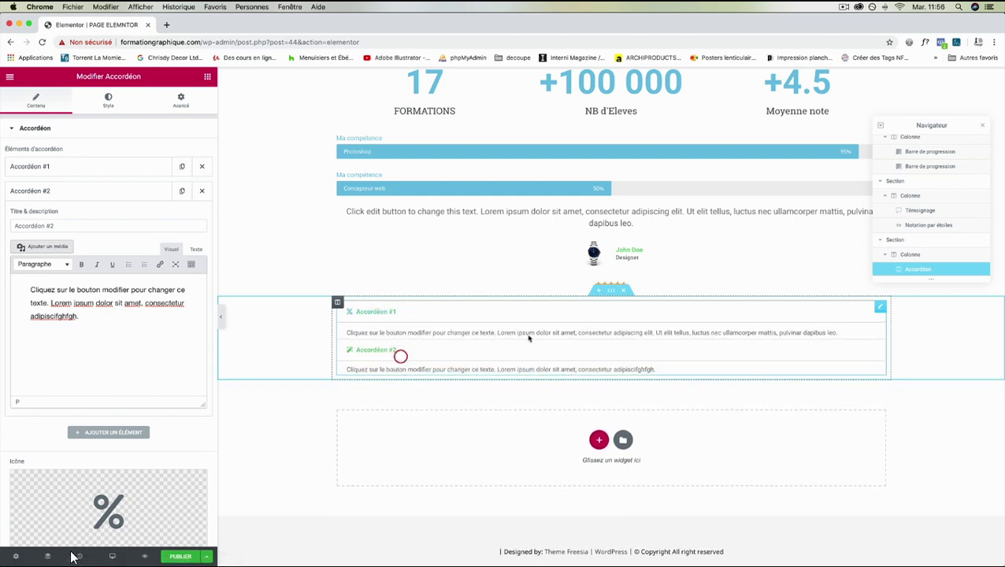
# Delete the Accordéon widget and place a Va-et-vient widget in the section it leaves empty.
pyautogui.rightClick(664, 336)
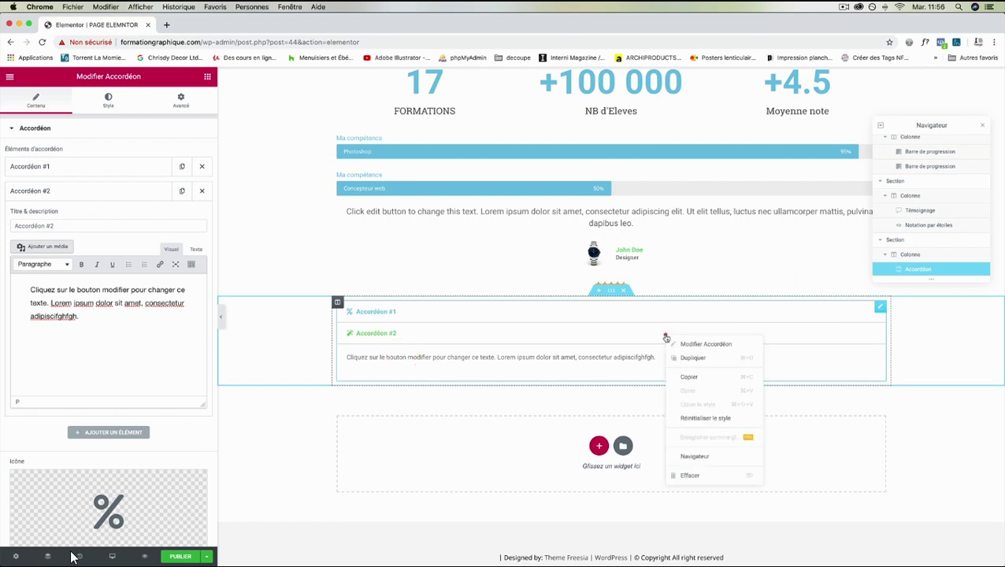
pyautogui.click(698, 477)
pyautogui.scroll(-5, 169, 362)
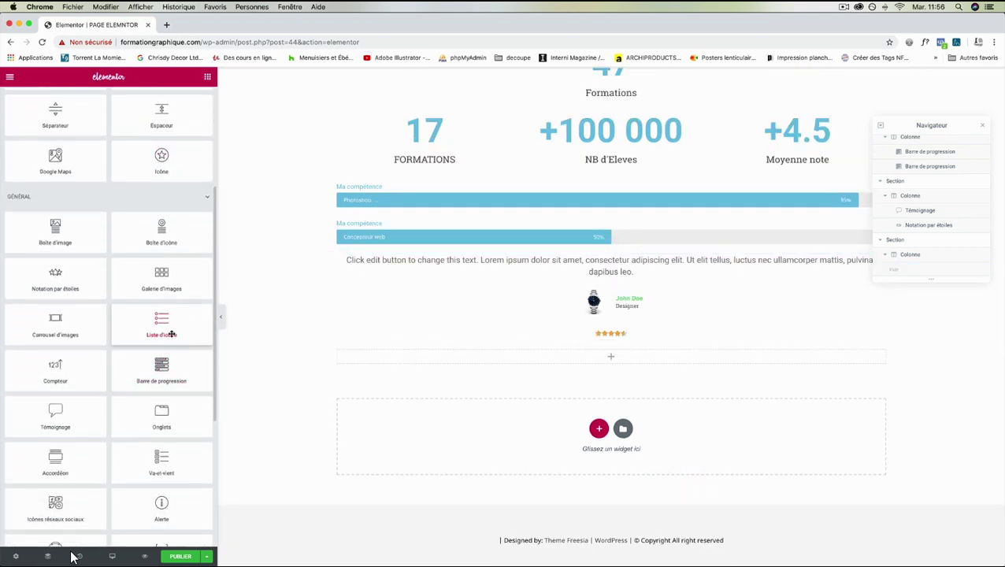
pyautogui.moveTo(161, 426); pyautogui.dragTo(423, 358)
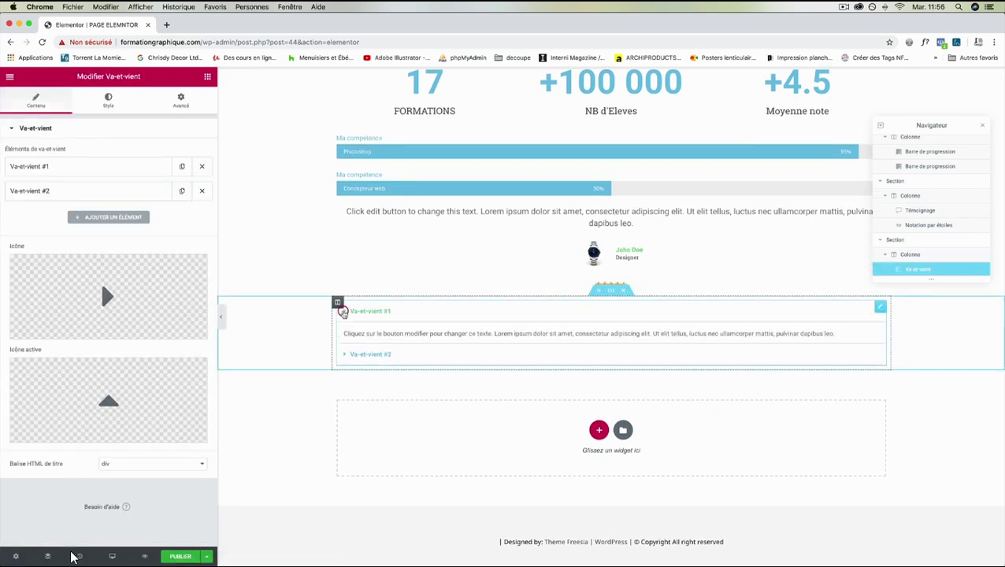
# Expand and collapse Va-et-vient #1 and Va-et-vient #2 in the preview to check that they toggle independently.
pyautogui.click(347, 352)
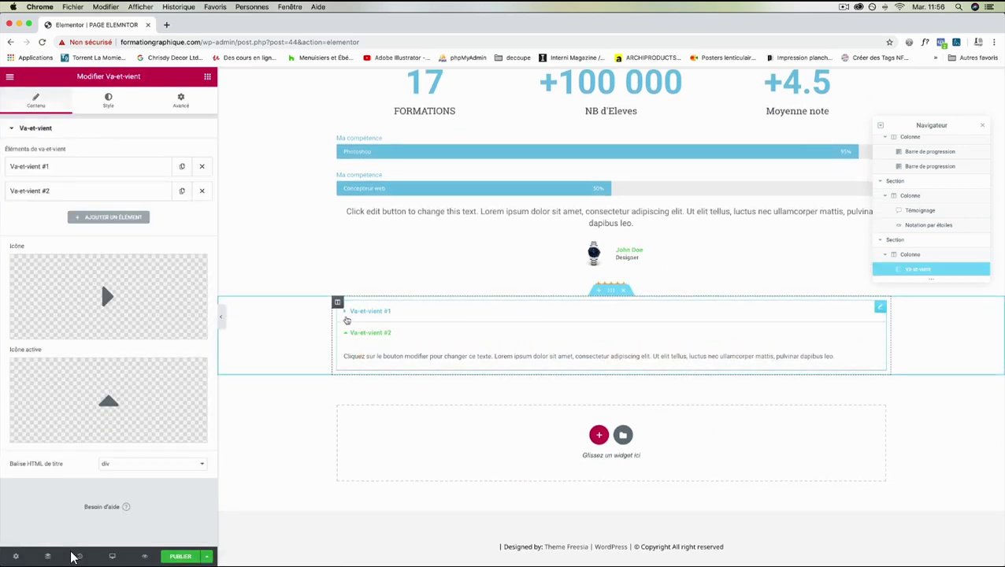
pyautogui.click(346, 317)
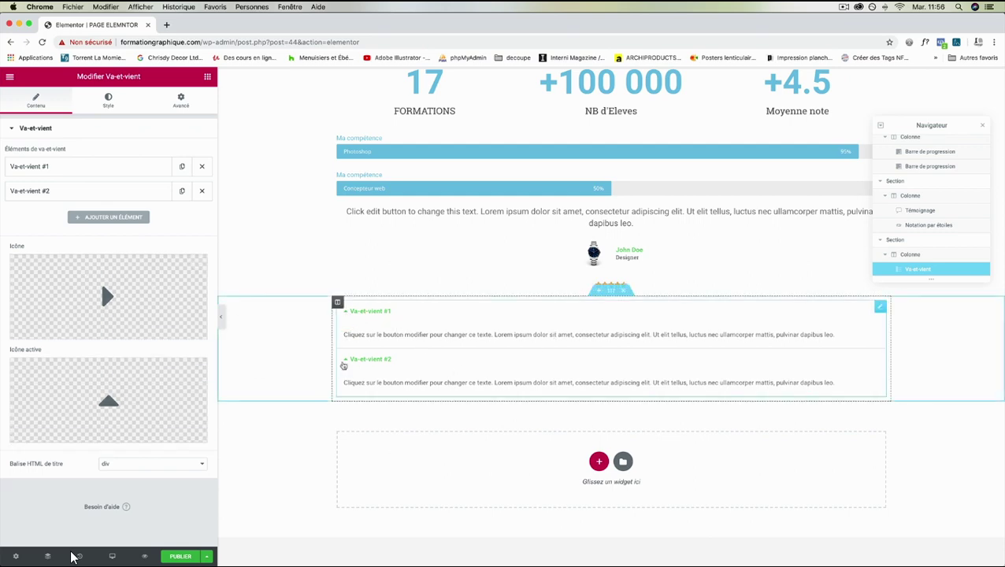
pyautogui.click(347, 359)
# Open Va-et-vient #2's title and description settings and select the last sentence of its description.
pyautogui.click(388, 334)
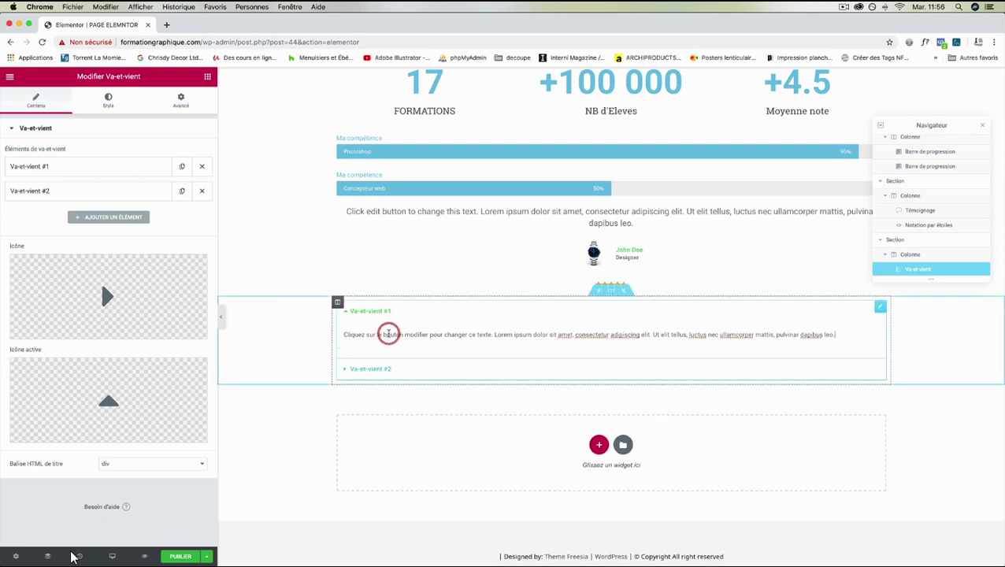
pyautogui.click(80, 192)
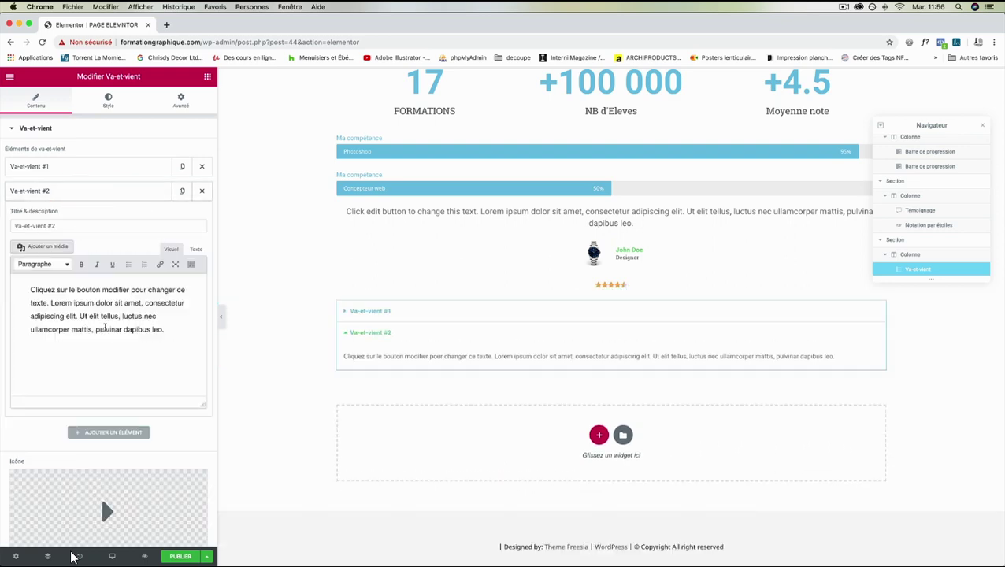
pyautogui.moveTo(154, 329); pyautogui.dragTo(79, 313)
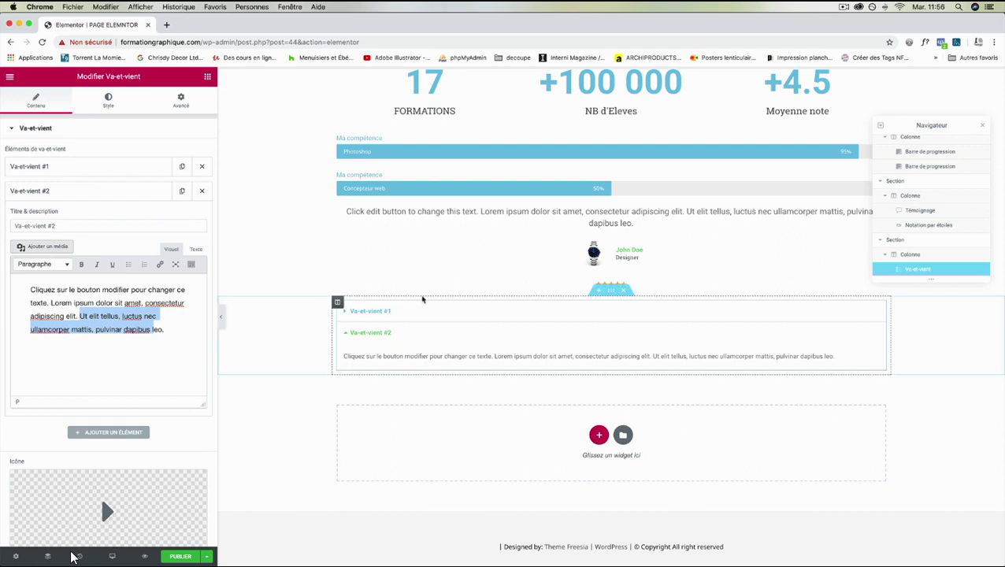
# Return to the widget list and browse the Général widgets around Va-et-vient.
pyautogui.click(207, 76)
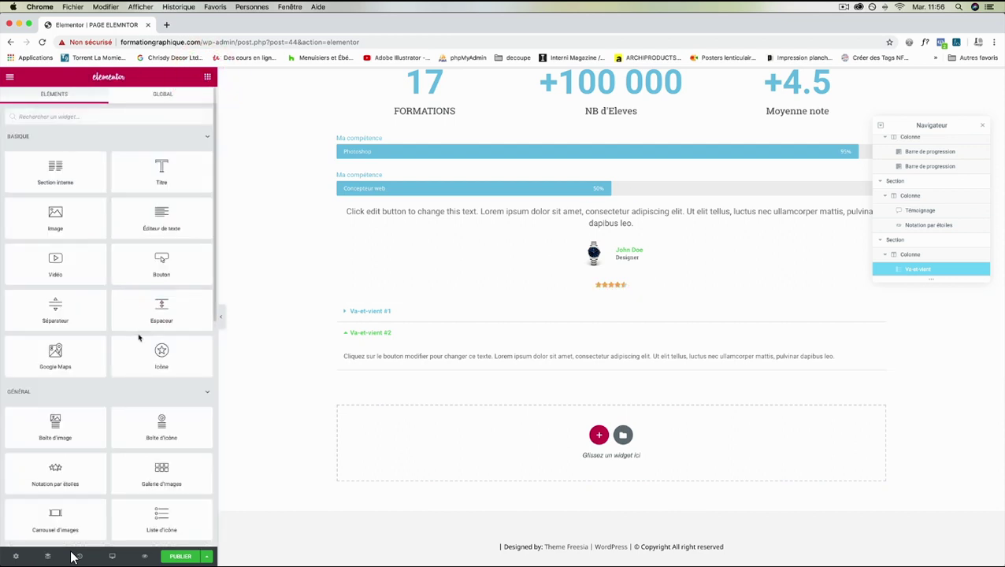
pyautogui.scroll(-5, 132, 300)
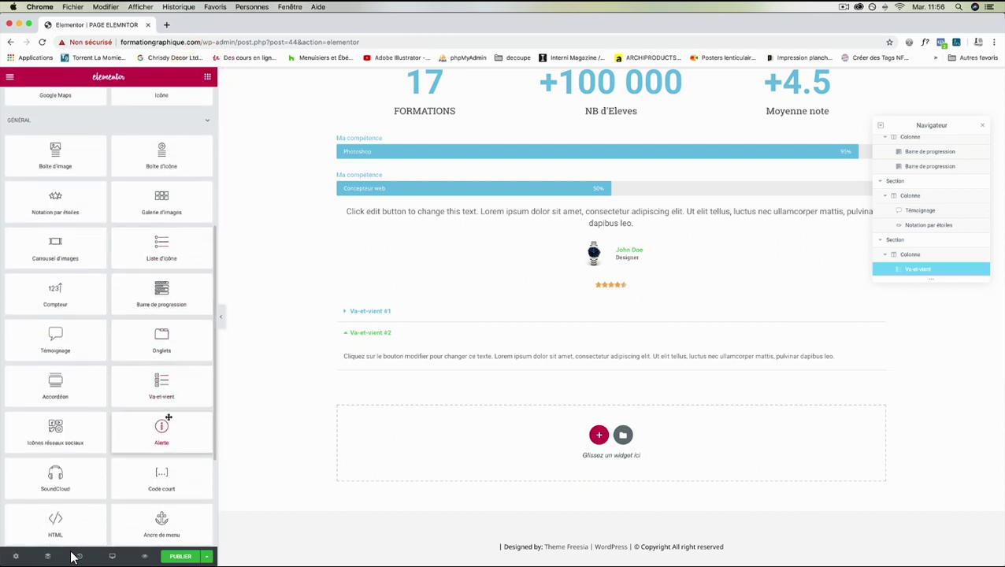
pyautogui.scroll(-1, 118, 378)
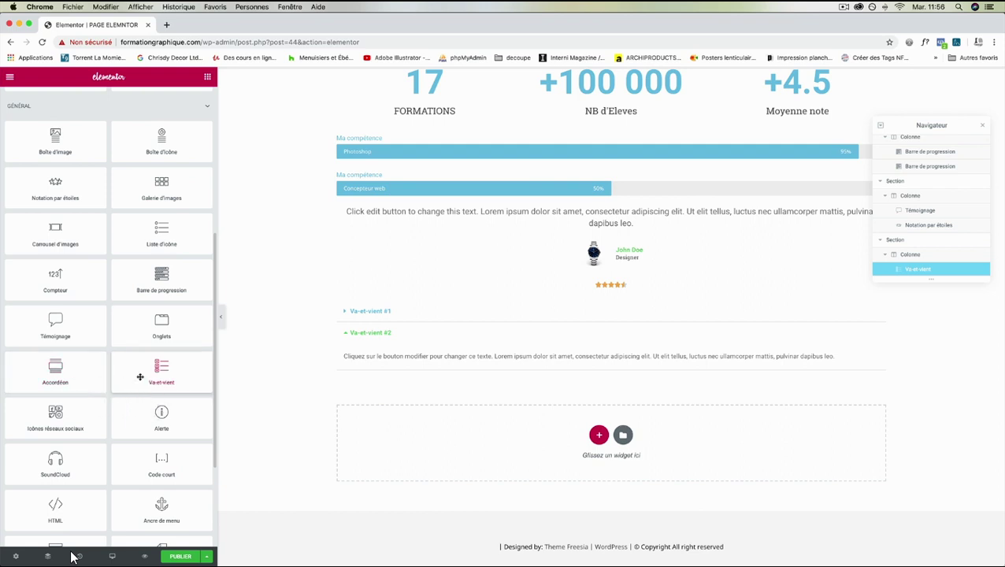